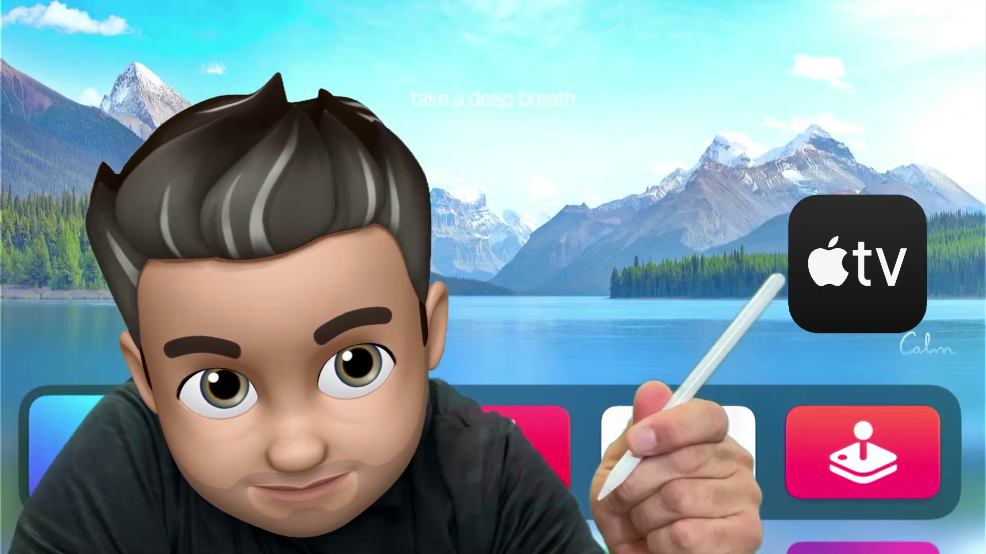
Look through the apps on the Apple TV home screen
{"action": "key", "text": "Down"}
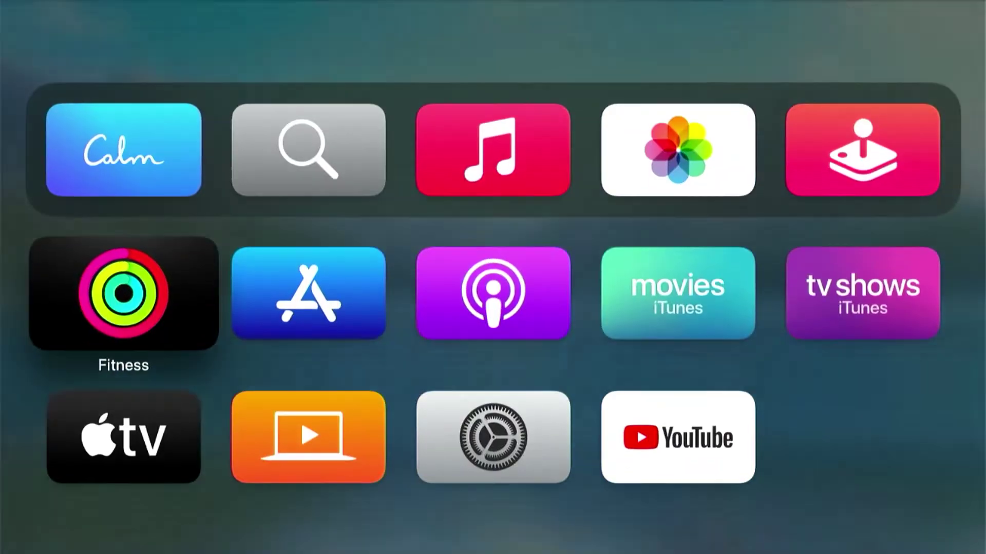
{"action": "key", "text": "Up"}
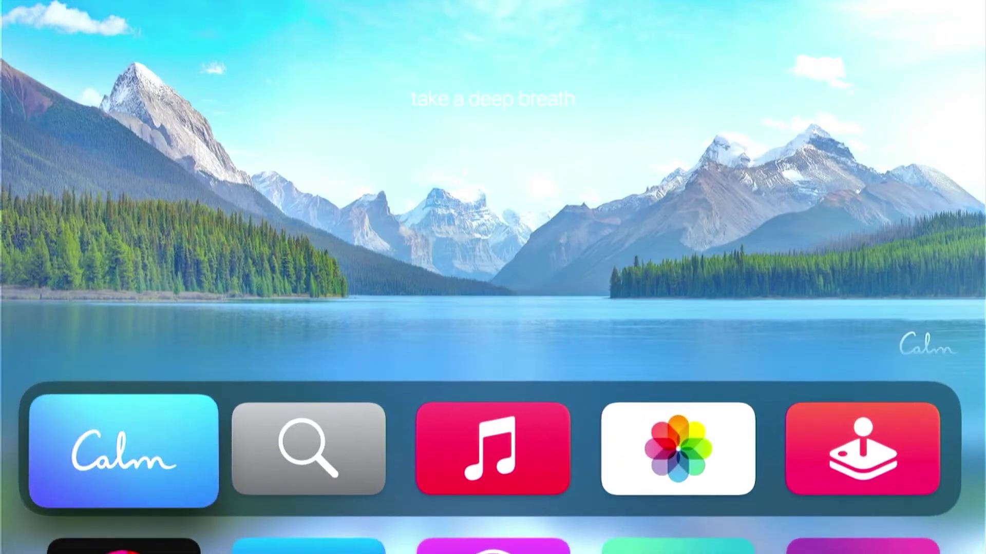
{"action": "key", "text": "Down"}
{"action": "key", "text": "Down"}
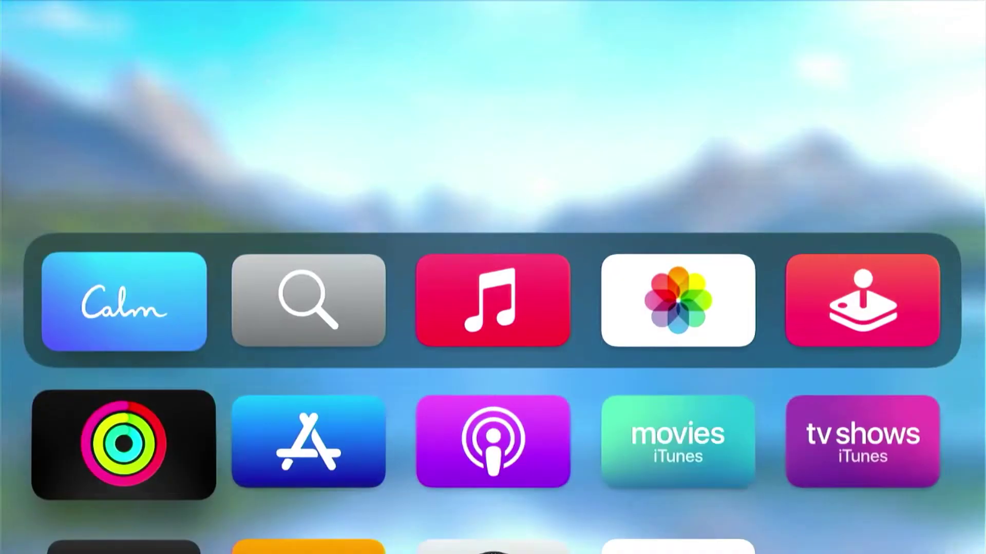
{"action": "key", "text": "Right"}
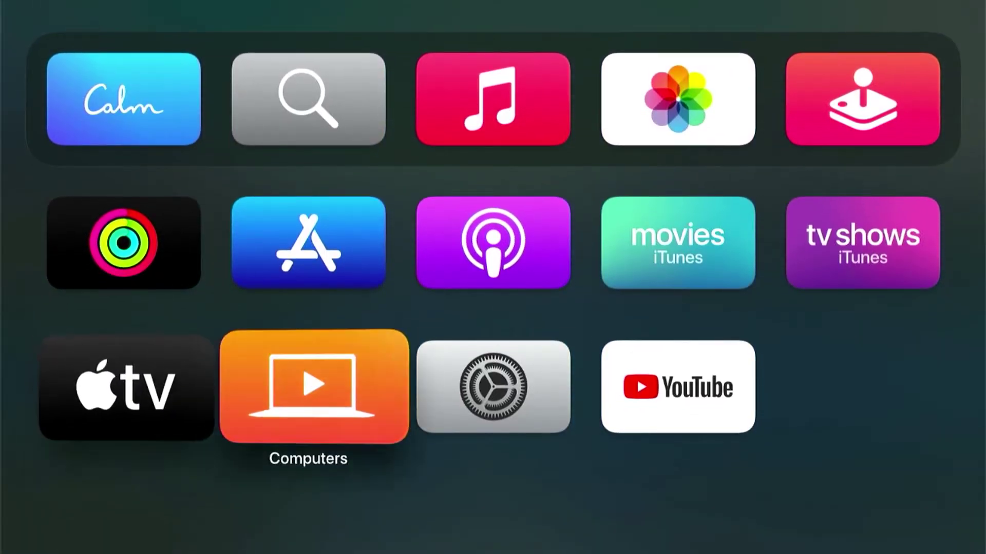
{"action": "key", "text": "Right"}
{"action": "key", "text": "Left"}
{"action": "key", "text": "Left"}
{"action": "key", "text": "Up"}
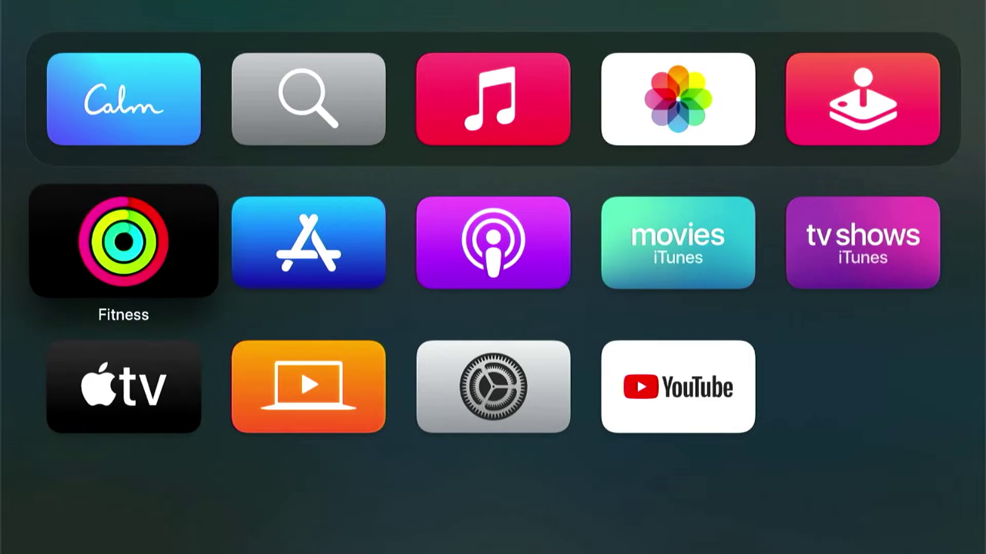
{"action": "key", "text": "Up"}
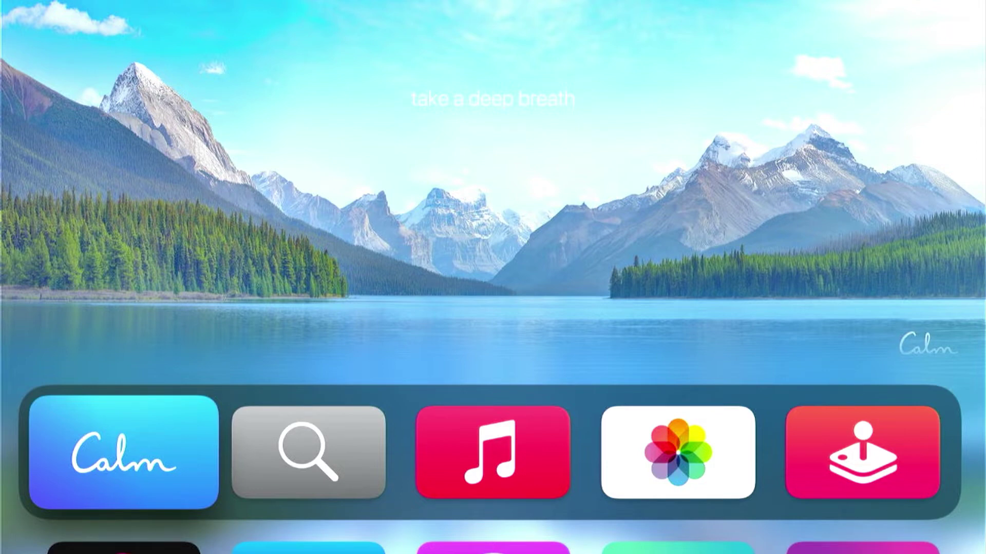
Open the Settings app from the home screen
{"action": "key", "text": "Down"}
{"action": "key", "text": "Down"}
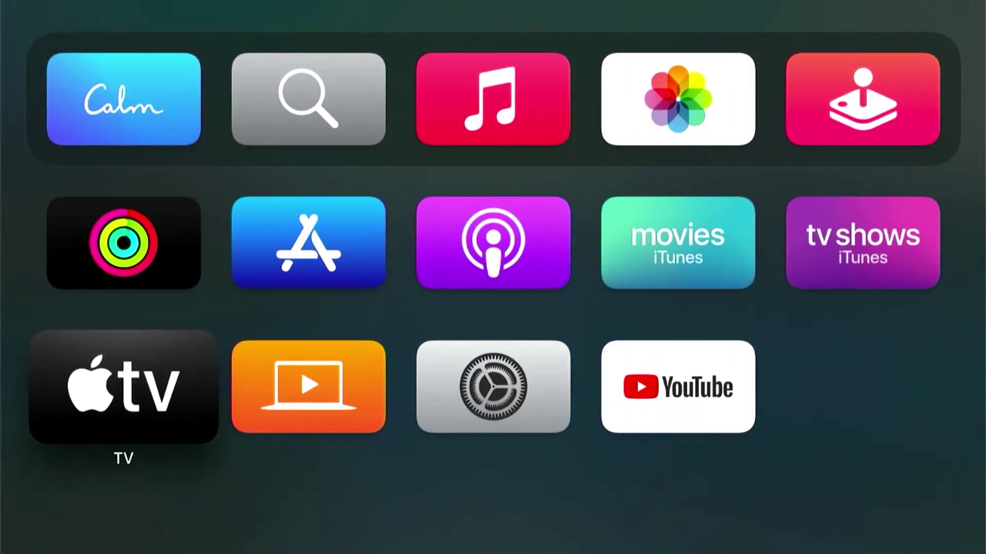
{"action": "key", "text": "Right"}
{"action": "key", "text": "Right"}
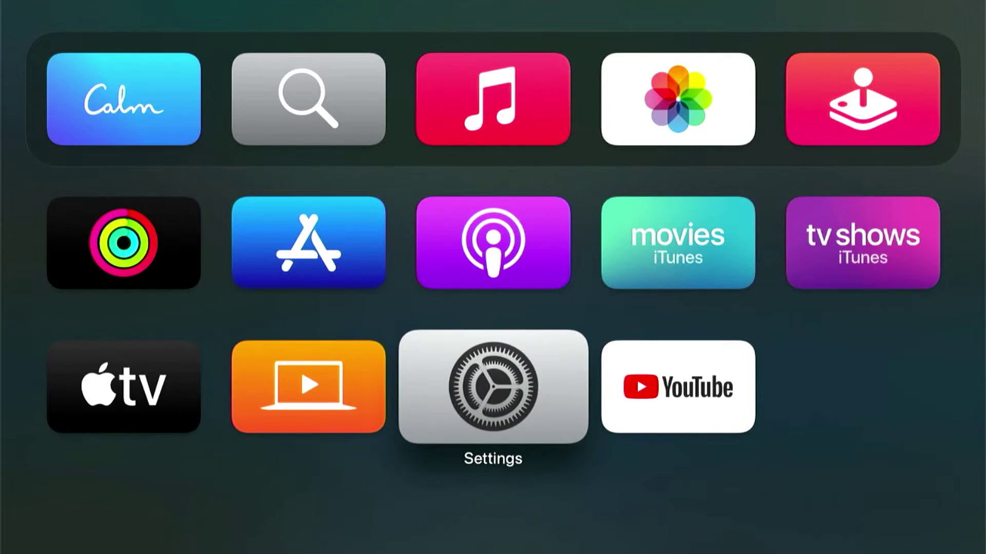
{"action": "key", "text": "Return"}
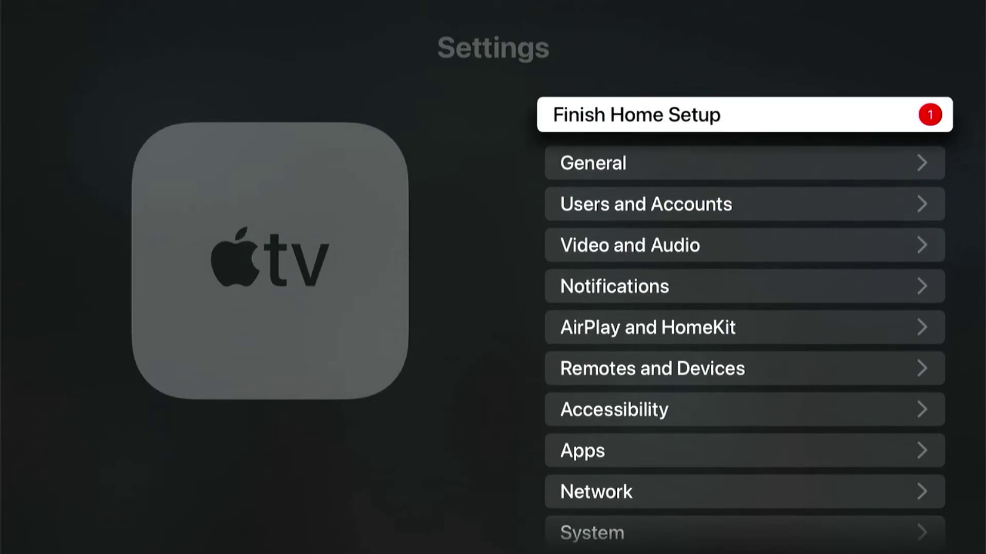
Open the System section of the settings
{"action": "key", "text": "Down"}
{"action": "key", "text": "Down"}
{"action": "key", "text": "Down"}
{"action": "key", "text": "Down"}
{"action": "key", "text": "Down"}
{"action": "key", "text": "Down"}
{"action": "key", "text": "Down"}
{"action": "key", "text": "Down"}
{"action": "key", "text": "Down"}
{"action": "key", "text": "Down"}
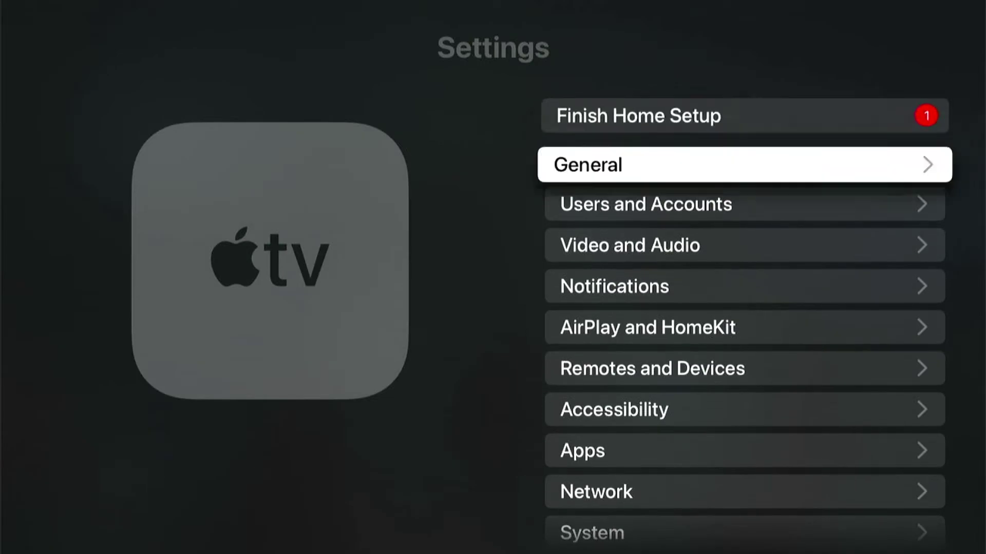
{"action": "key", "text": "Return"}
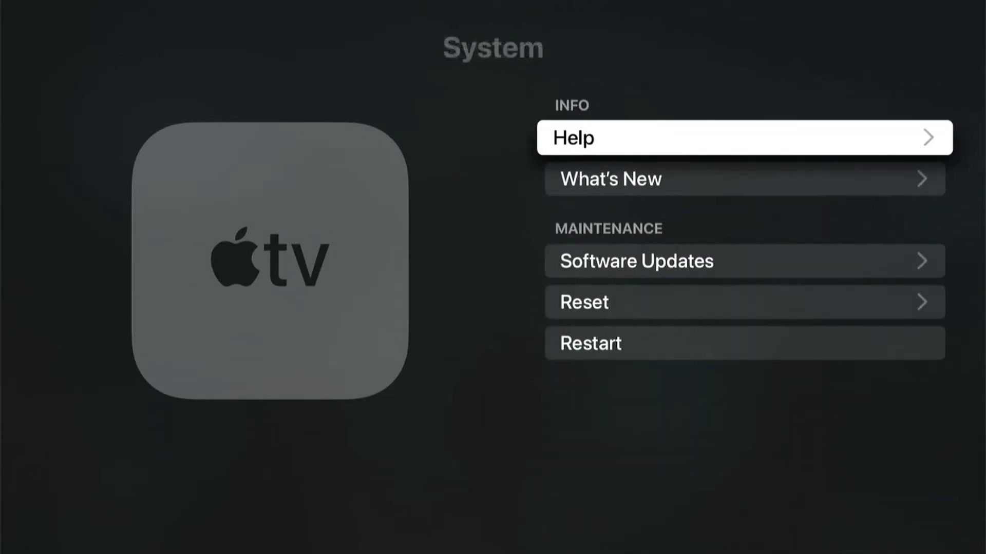
Check for a software update of the Apple TV and dismiss the result message
{"action": "key", "text": "Down"}
{"action": "key", "text": "Down"}
{"action": "key", "text": "Down"}
{"action": "key", "text": "Up"}
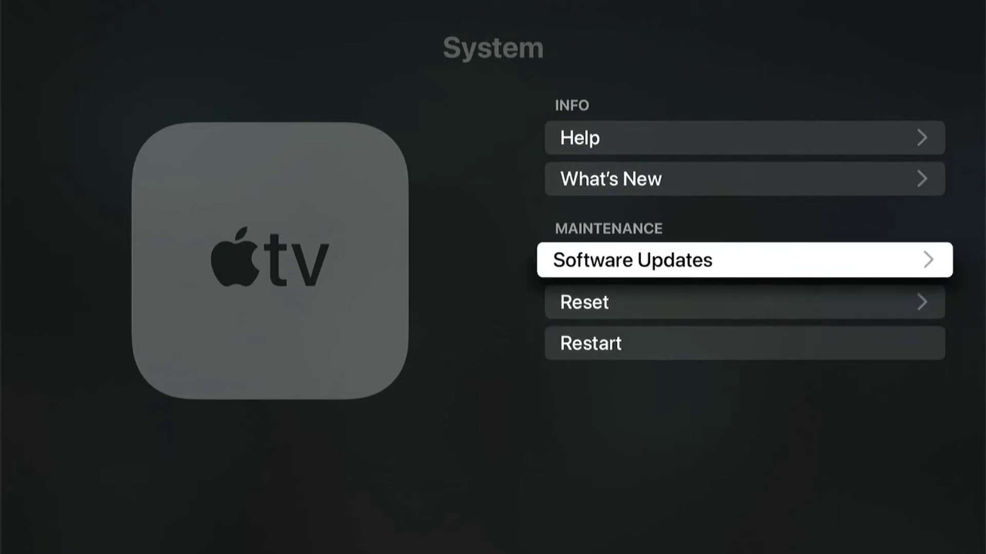
{"action": "key", "text": "Return"}
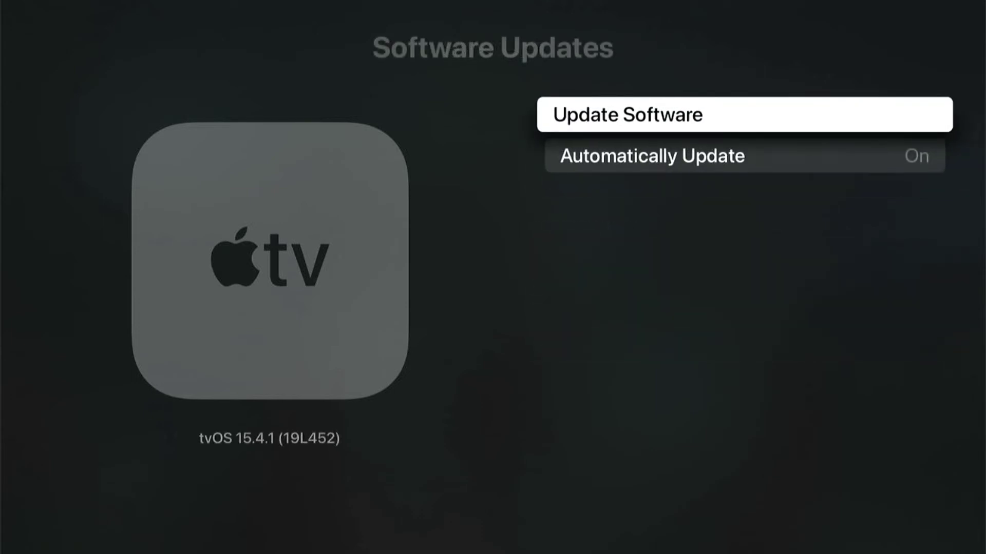
{"action": "key", "text": "Return"}
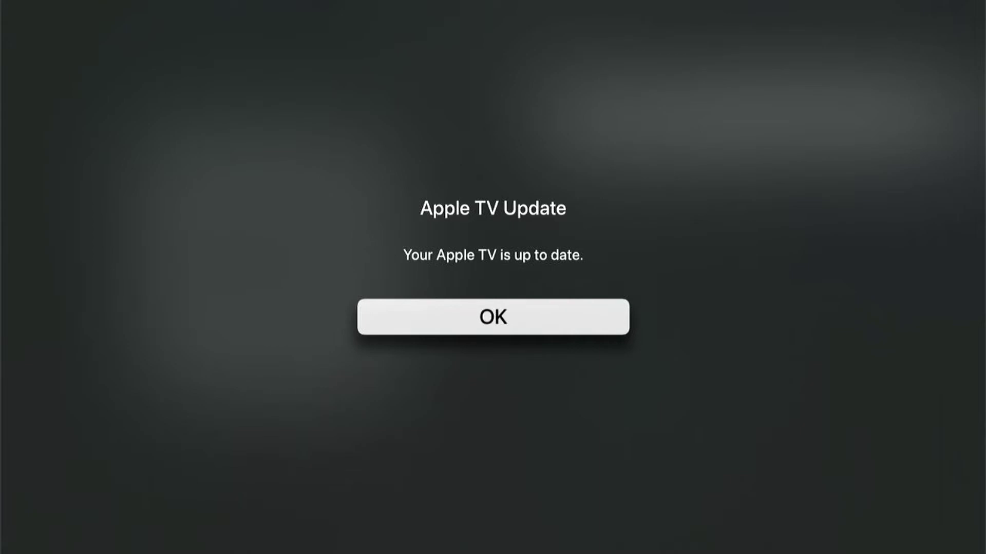
{"action": "key", "text": "Return"}
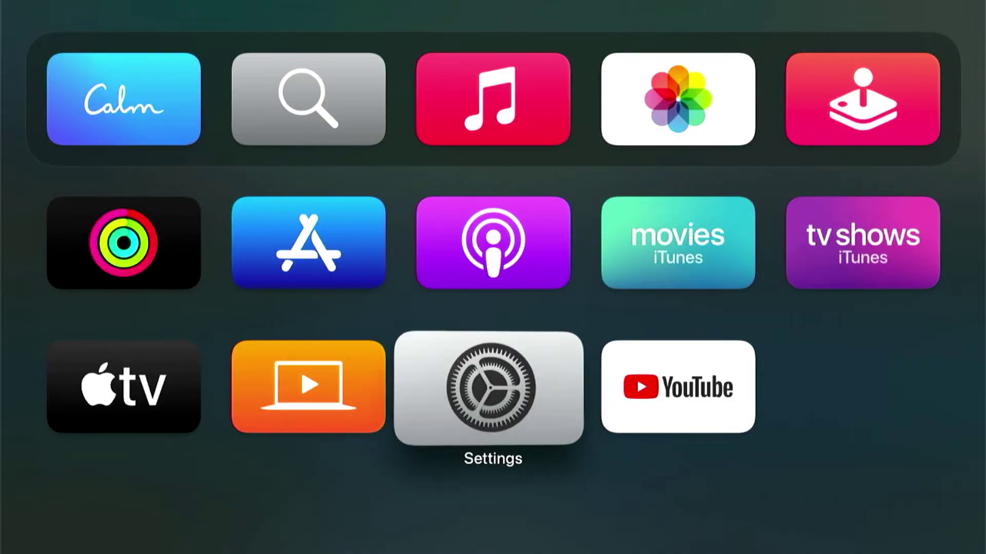
Open the App Store from the home screen and continue past its welcome page
{"action": "key", "text": "Left"}
{"action": "key", "text": "Up"}
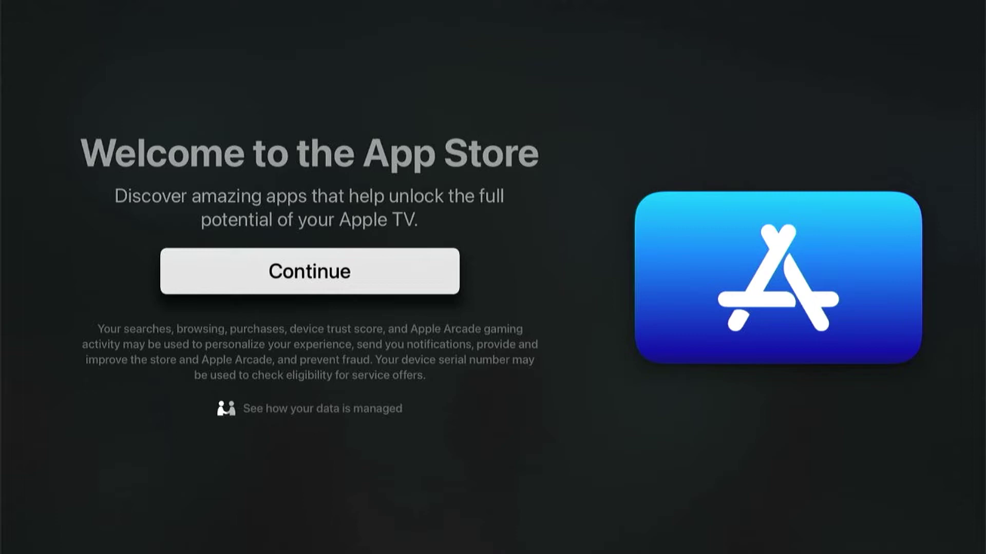
{"action": "key", "text": "Return"}
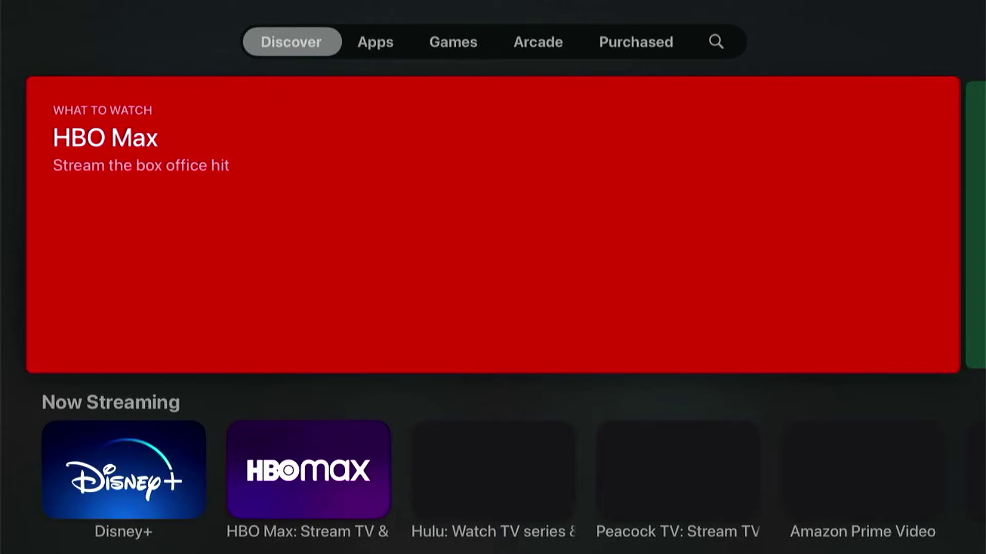
Browse the Now Streaming apps in the Discover section, from Disney+ to Paramount+
{"action": "key", "text": "Down"}
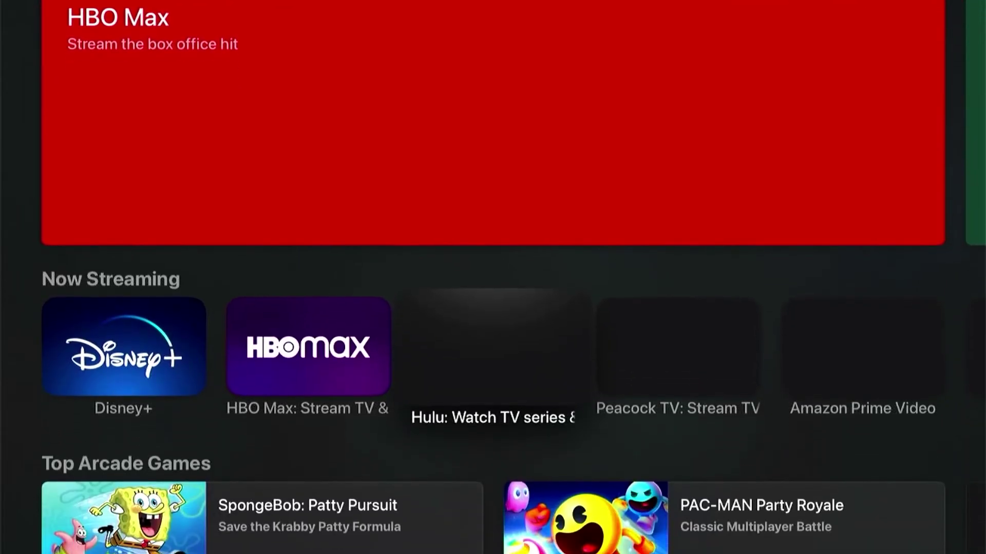
{"action": "key", "text": "Left"}
{"action": "key", "text": "Left"}
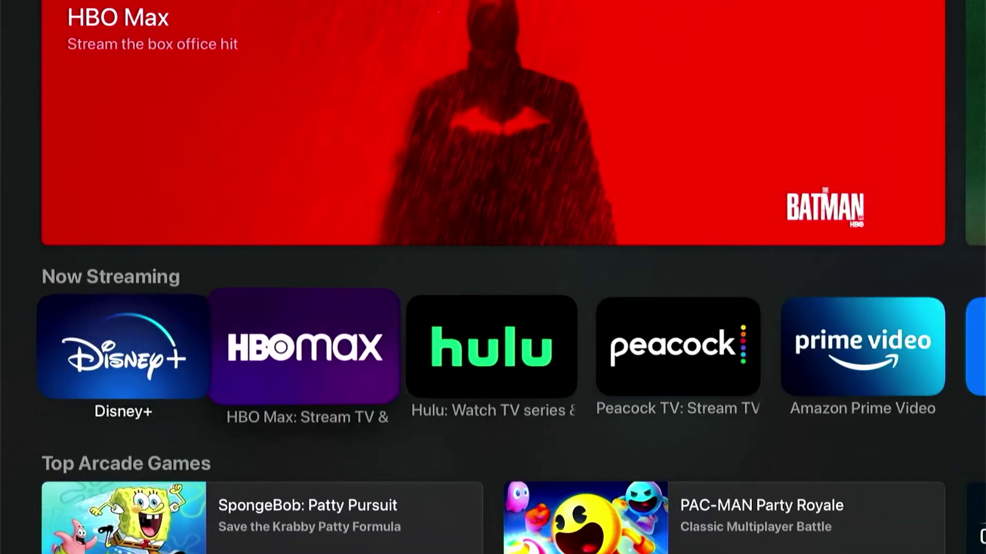
{"action": "key", "text": "Right"}
{"action": "key", "text": "Right"}
{"action": "key", "text": "Right"}
{"action": "key", "text": "Right"}
{"action": "key", "text": "Right"}
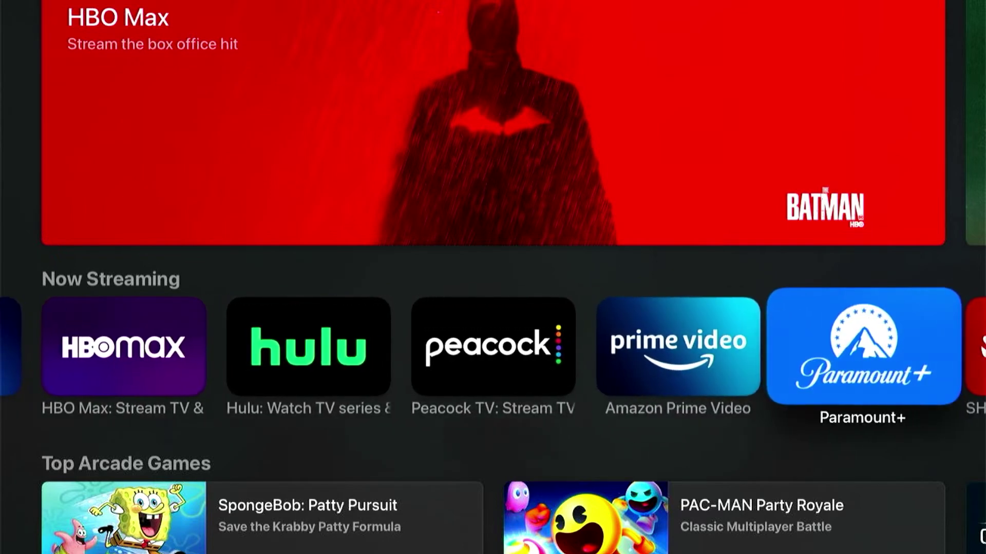
{"action": "key", "text": "Left"}
{"action": "key", "text": "Left"}
{"action": "key", "text": "Left"}
{"action": "key", "text": "Left"}
{"action": "key", "text": "Left"}
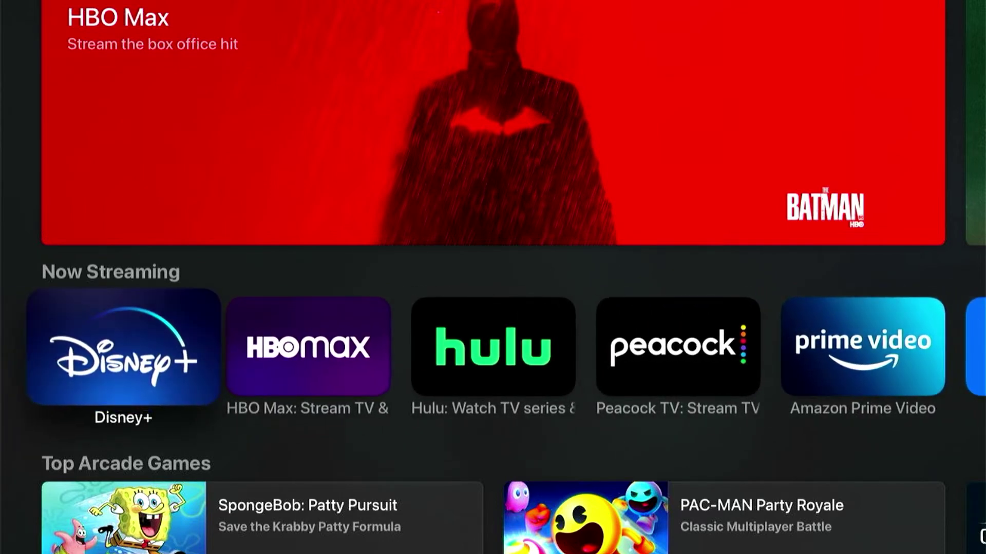
Look over the featured banners and the App Store sections from Discover through Search
{"action": "key", "text": "Up"}
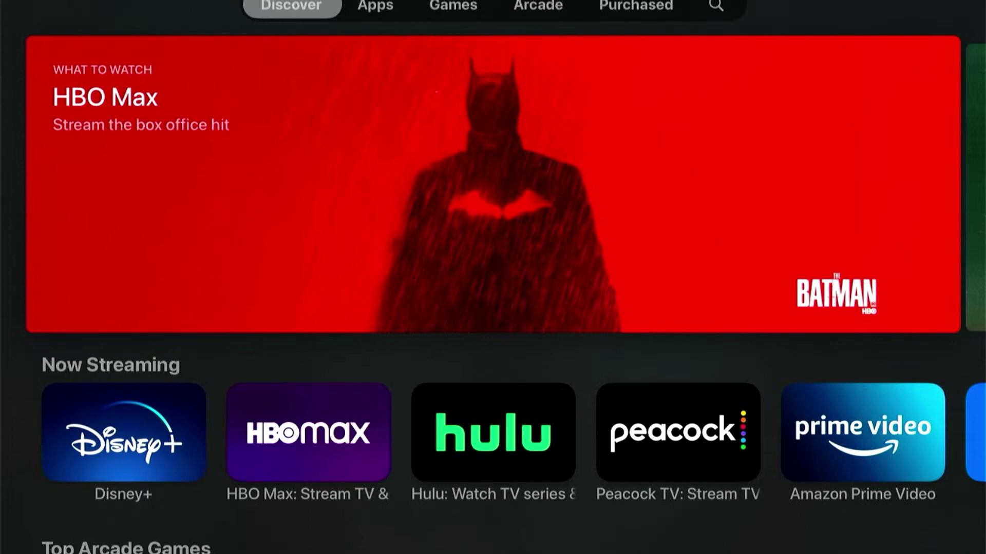
{"action": "key", "text": "Right"}
{"action": "key", "text": "Up"}
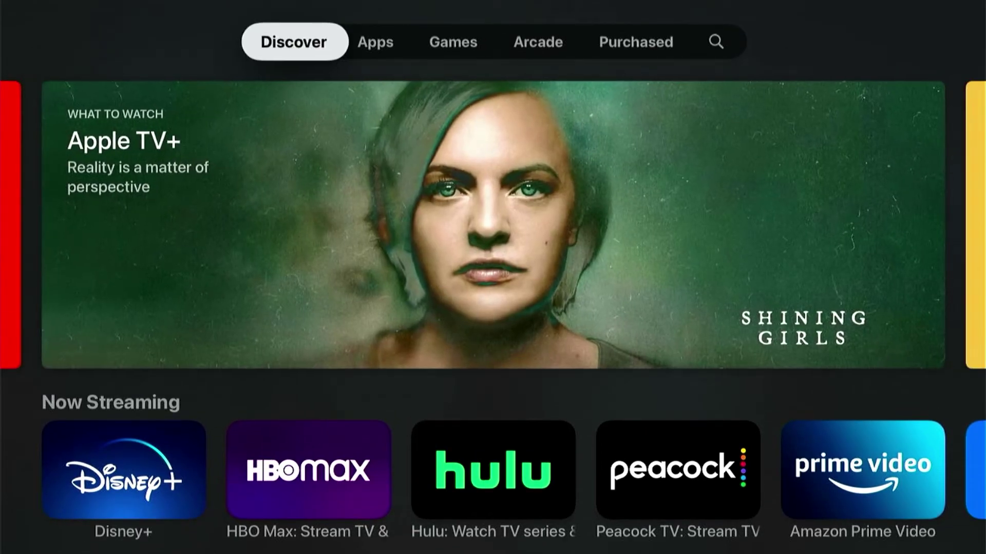
{"action": "key", "text": "Right"}
{"action": "key", "text": "Right"}
{"action": "key", "text": "Right"}
{"action": "key", "text": "Right"}
{"action": "key", "text": "Right"}
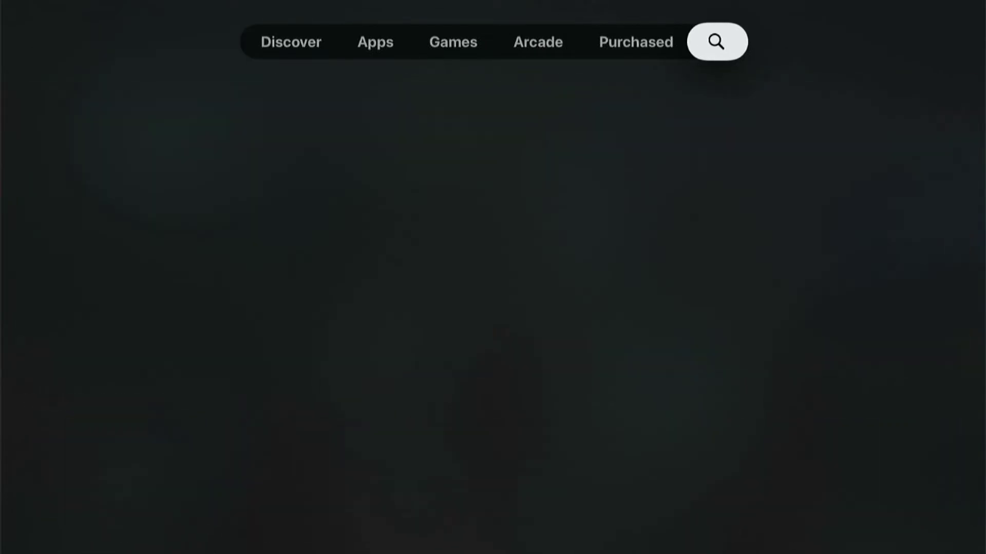
{"action": "key", "text": "Left"}
{"action": "key", "text": "Left"}
{"action": "key", "text": "Left"}
{"action": "key", "text": "Left"}
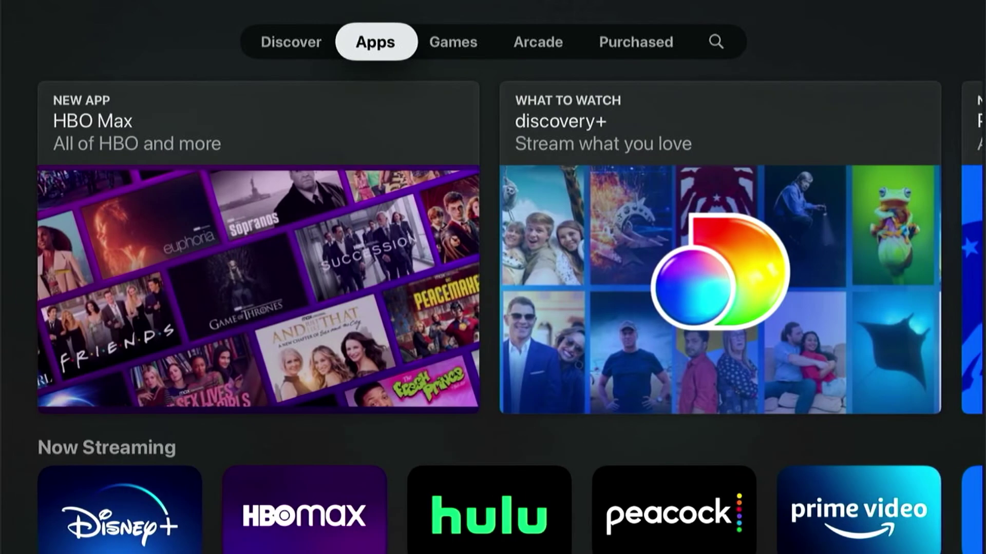
Open the Disney+ page from the Now Streaming apps in Discover and confirm getting the app for free
{"action": "key", "text": "Left"}
{"action": "key", "text": "Down"}
{"action": "key", "text": "Down"}
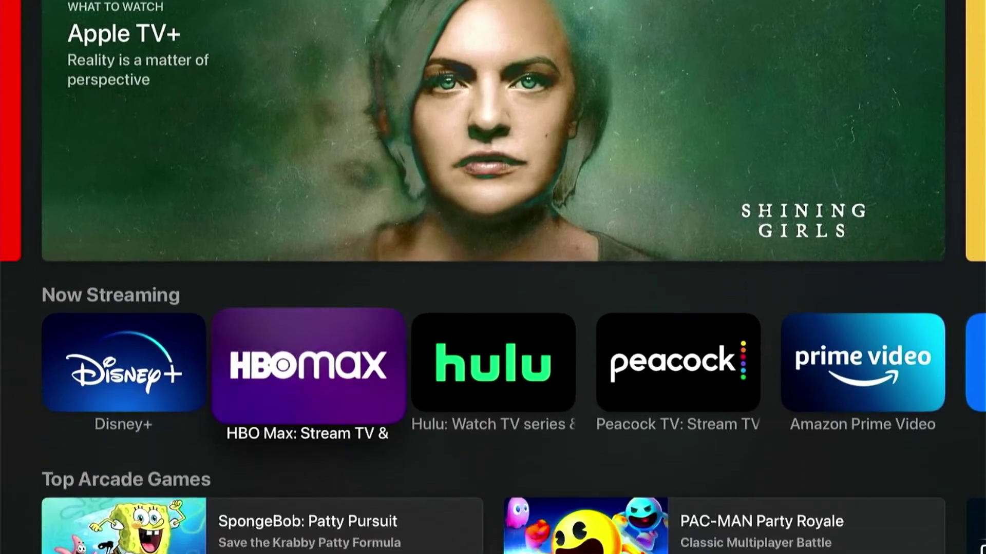
{"action": "key", "text": "Left"}
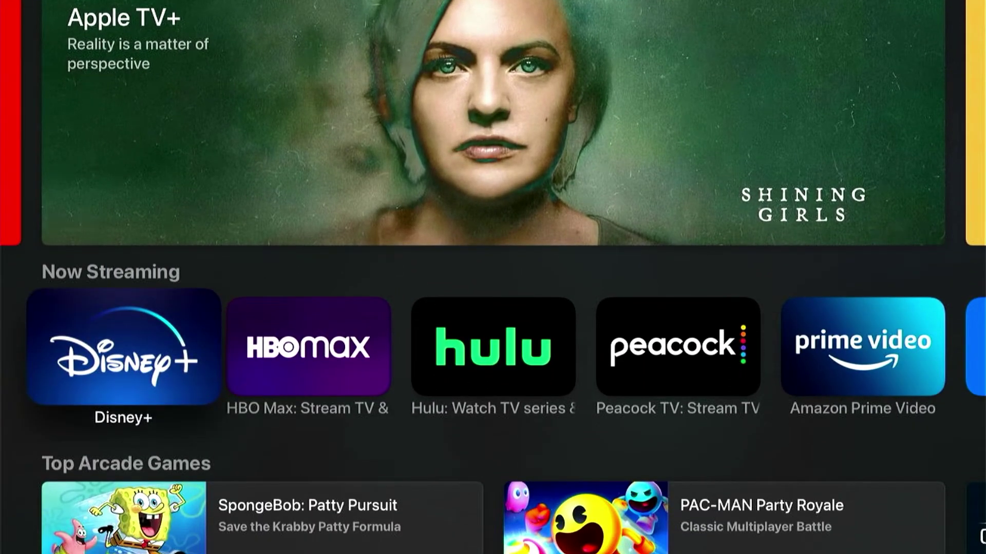
{"action": "key", "text": "Return"}
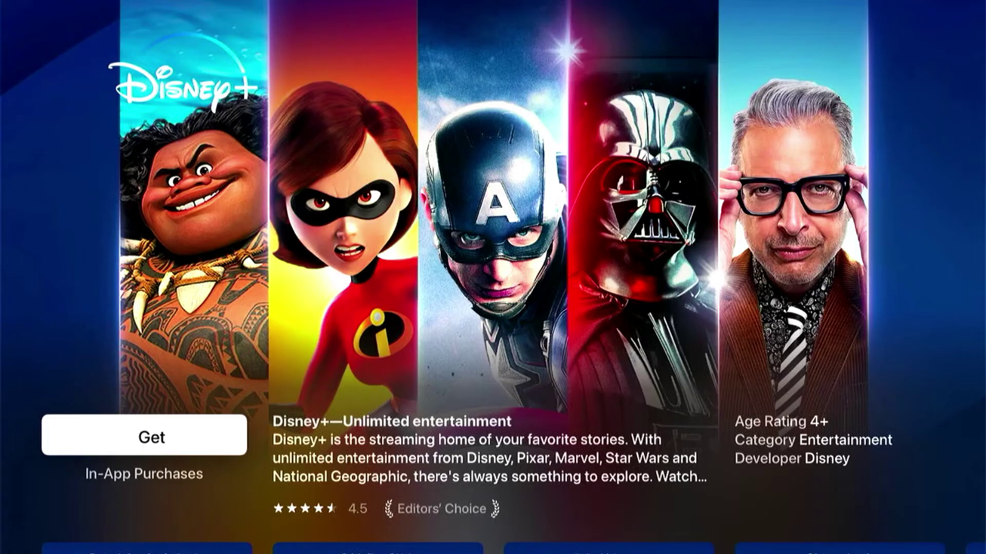
{"action": "key", "text": "Return"}
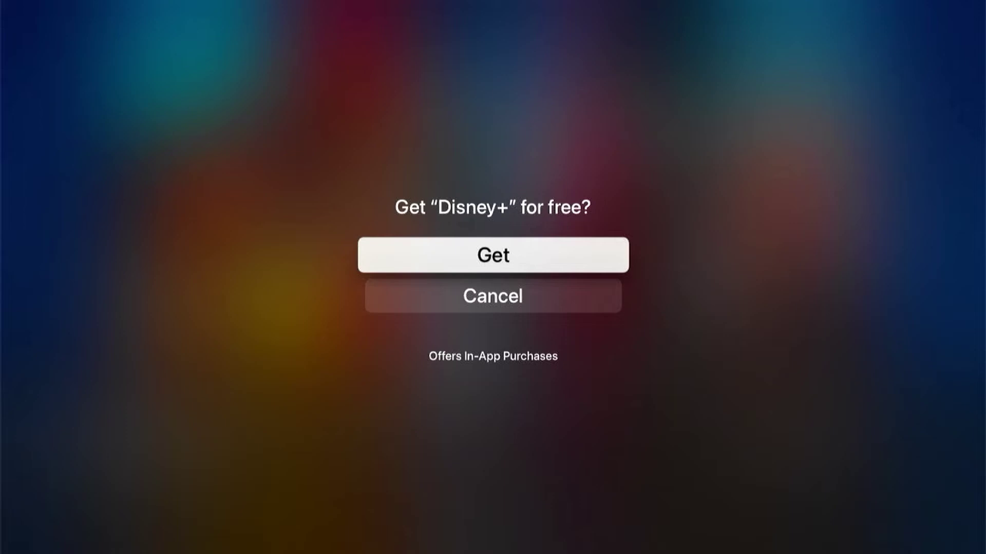
{"action": "key", "text": "Return"}
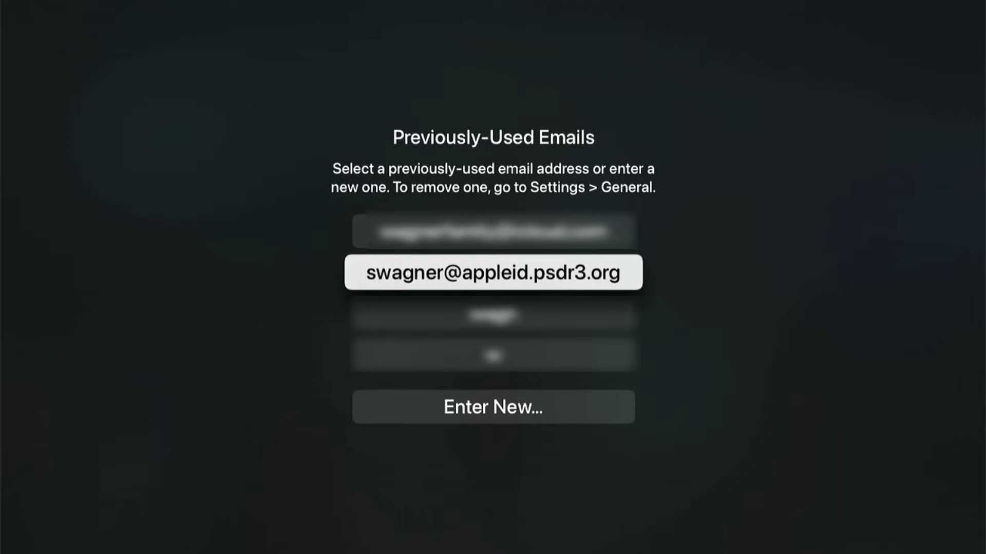
Choose to enter a new e-mail for the sign-in request and spell out the Apple ID e-mail address
{"action": "key", "text": "Down"}
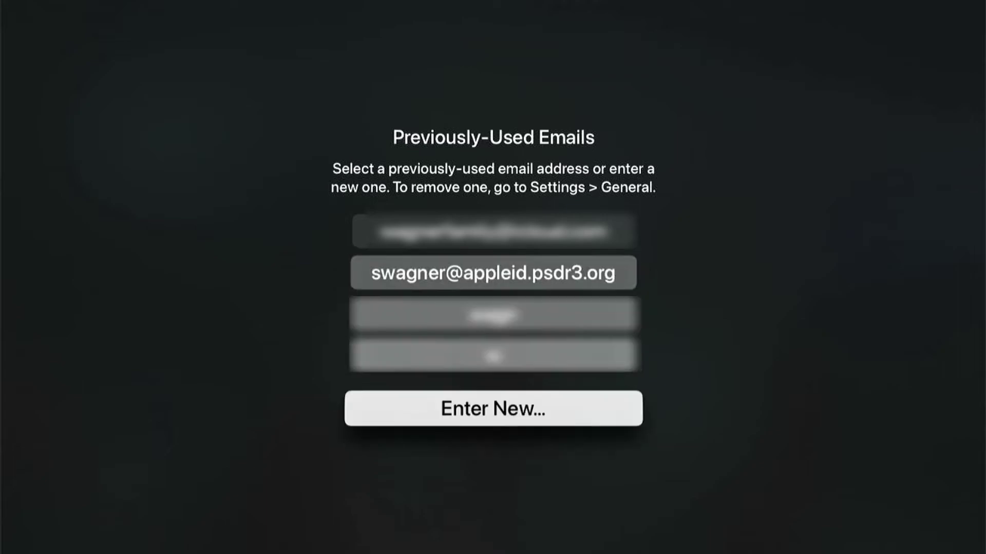
{"action": "key", "text": "Return"}
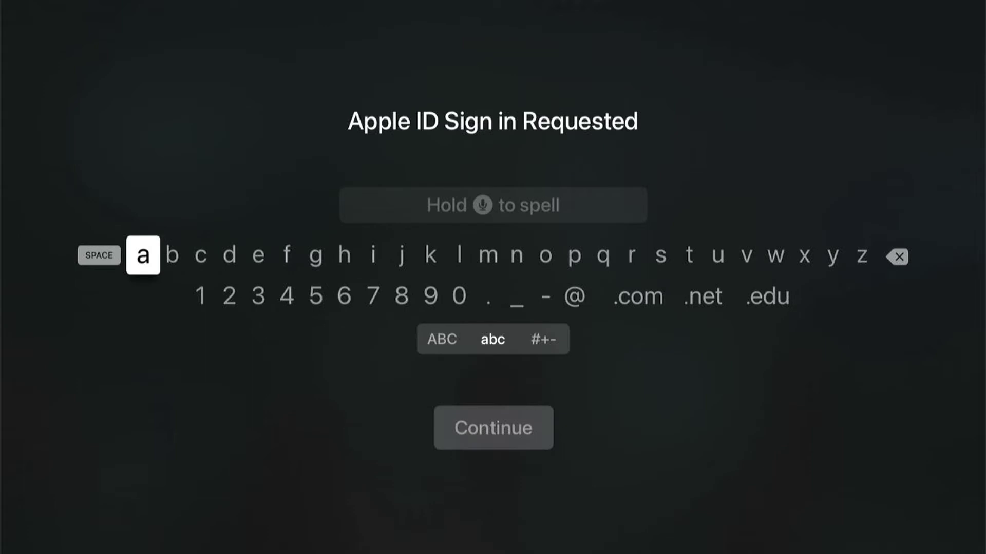
{"action": "type", "text": "w"}
{"action": "key", "text": "Left"}
{"action": "key", "text": "Left"}
{"action": "key", "text": "Left"}
{"action": "key", "text": "Left"}
{"action": "key", "text": "Left"}
{"action": "key", "text": "Left"}
{"action": "key", "text": "Left"}
{"action": "key", "text": "Left"}
{"action": "key", "text": "Left"}
{"action": "key", "text": "Left"}
{"action": "key", "text": "Left"}
{"action": "key", "text": "Left"}
{"action": "key", "text": "Left"}
{"action": "key", "text": "Left"}
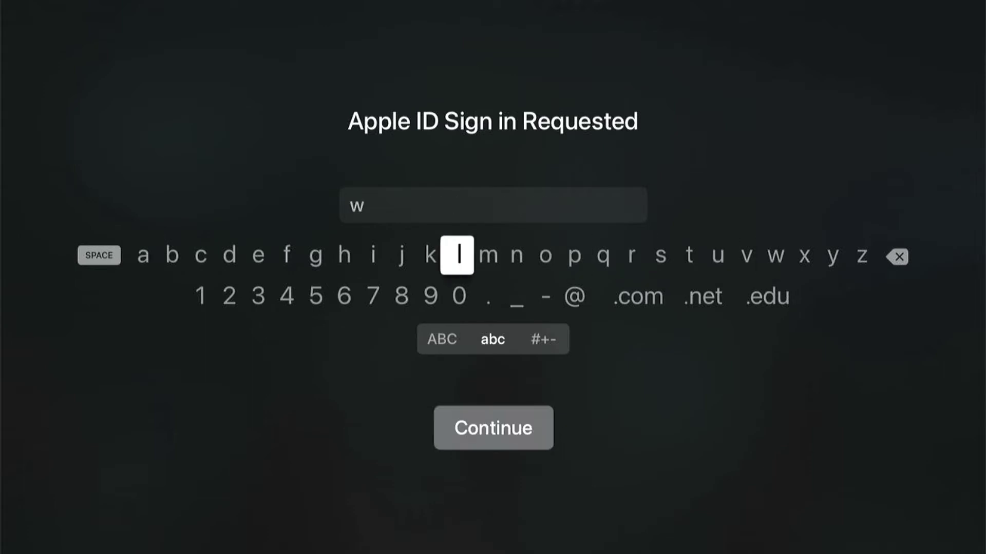
{"action": "key", "text": "Left"}
{"action": "key", "text": "Left"}
{"action": "key", "text": "Left"}
{"action": "key", "text": "Left"}
{"action": "key", "text": "Left"}
{"action": "key", "text": "Left"}
{"action": "key", "text": "Left"}
{"action": "key", "text": "Left"}
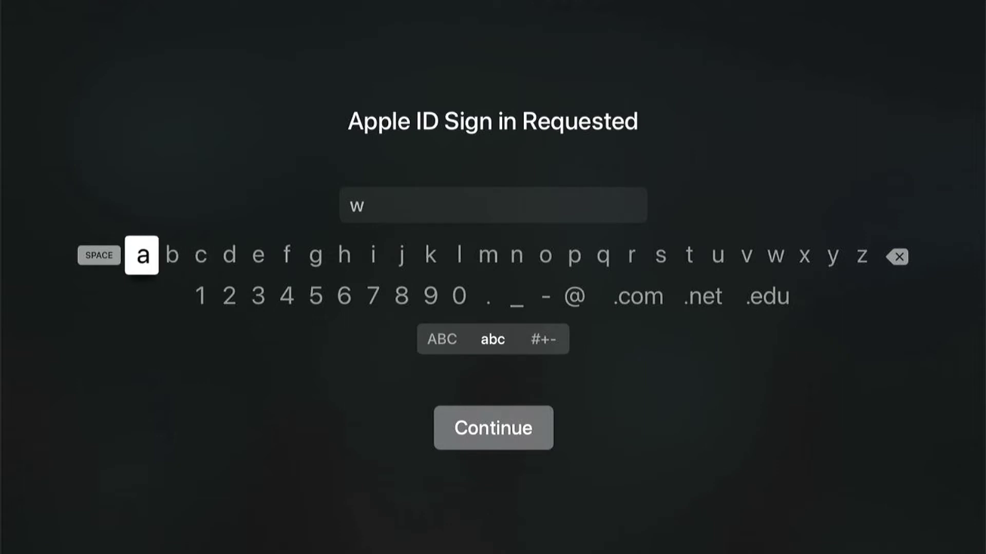
{"action": "type", "text": "a"}
{"action": "key", "text": "Right"}
{"action": "key", "text": "Right"}
{"action": "key", "text": "Right"}
{"action": "key", "text": "Right"}
{"action": "key", "text": "Right"}
{"action": "key", "text": "Right"}
{"action": "key", "text": "Right"}
{"action": "key", "text": "Right"}
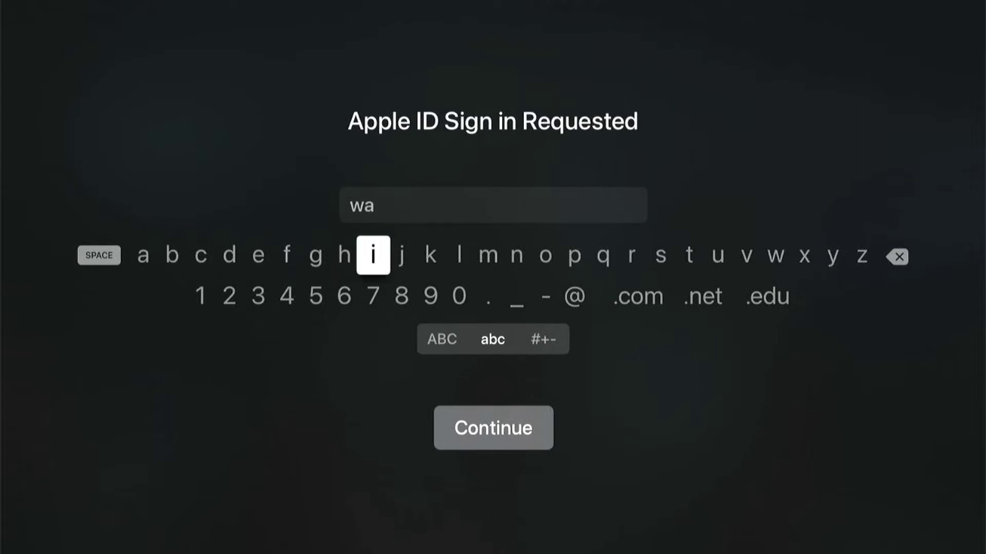
{"action": "key", "text": "Left"}
{"action": "key", "text": "Left"}
{"action": "type", "text": "g"}
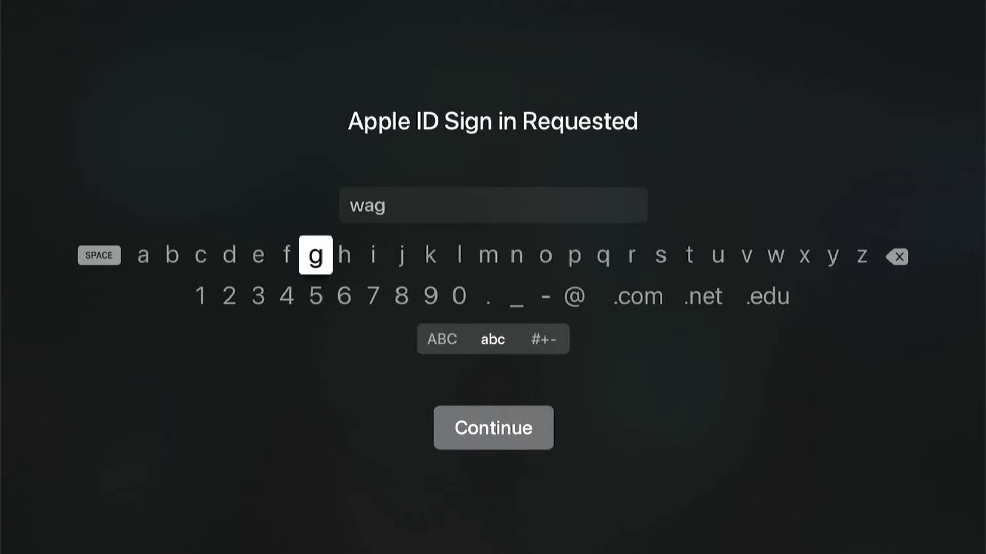
{"action": "key", "text": "Right"}
{"action": "key", "text": "Right"}
{"action": "key", "text": "Right"}
{"action": "key", "text": "Right"}
{"action": "key", "text": "Right"}
{"action": "key", "text": "Right"}
{"action": "key", "text": "Right"}
{"action": "key", "text": "Right"}
{"action": "key", "text": "Left"}
{"action": "type", "text": "n"}
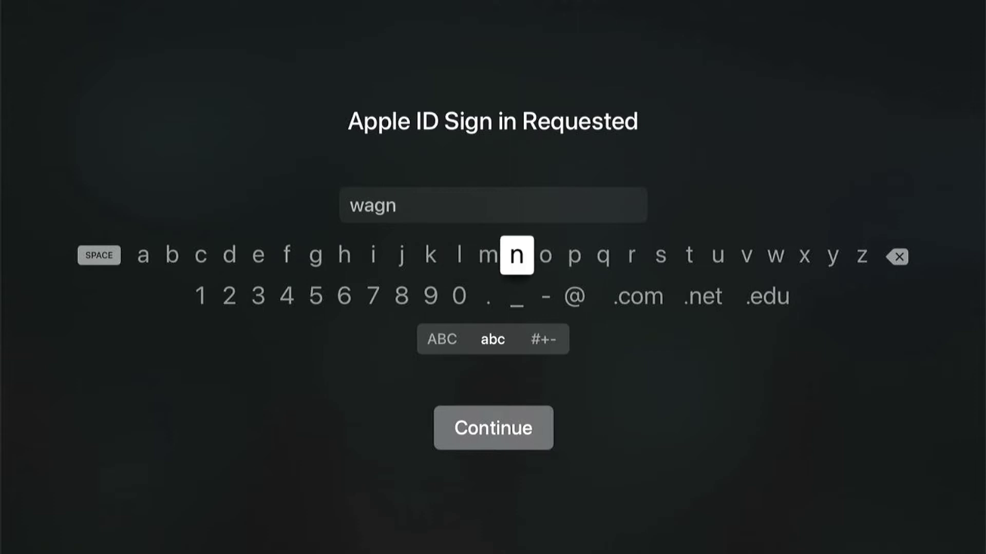
{"action": "key", "text": "Left"}
{"action": "key", "text": "Left"}
{"action": "key", "text": "Left"}
{"action": "key", "text": "Left"}
{"action": "key", "text": "Left"}
{"action": "key", "text": "Left"}
{"action": "key", "text": "Left"}
{"action": "key", "text": "Left"}
{"action": "key", "text": "Left"}
{"action": "type", "text": "e"}
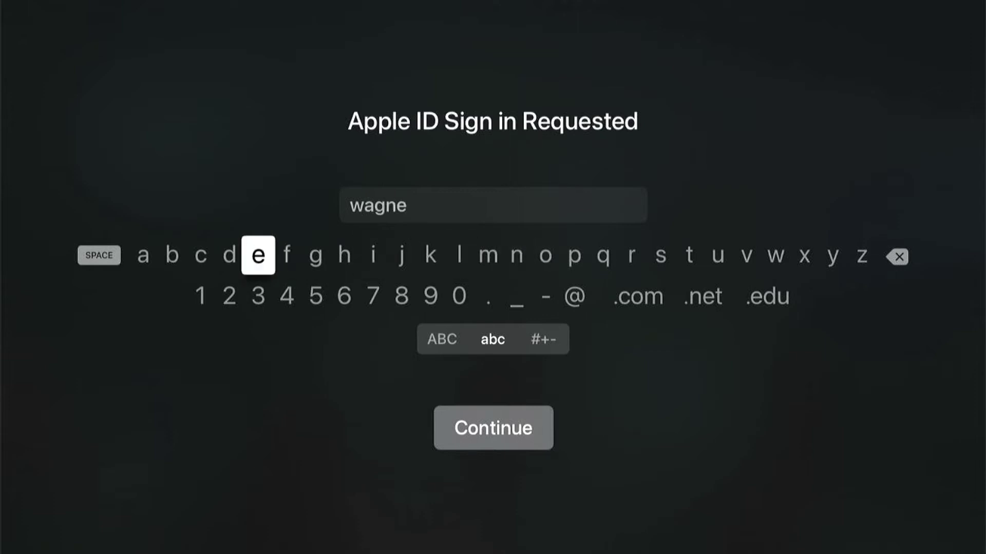
{"action": "key", "text": "Right"}
{"action": "key", "text": "Right"}
{"action": "key", "text": "Right"}
{"action": "key", "text": "Right"}
{"action": "key", "text": "Right"}
{"action": "key", "text": "Right"}
{"action": "key", "text": "Right"}
{"action": "key", "text": "Right"}
{"action": "key", "text": "Right"}
{"action": "key", "text": "Right"}
{"action": "key", "text": "Right"}
{"action": "key", "text": "Right"}
{"action": "key", "text": "Right"}
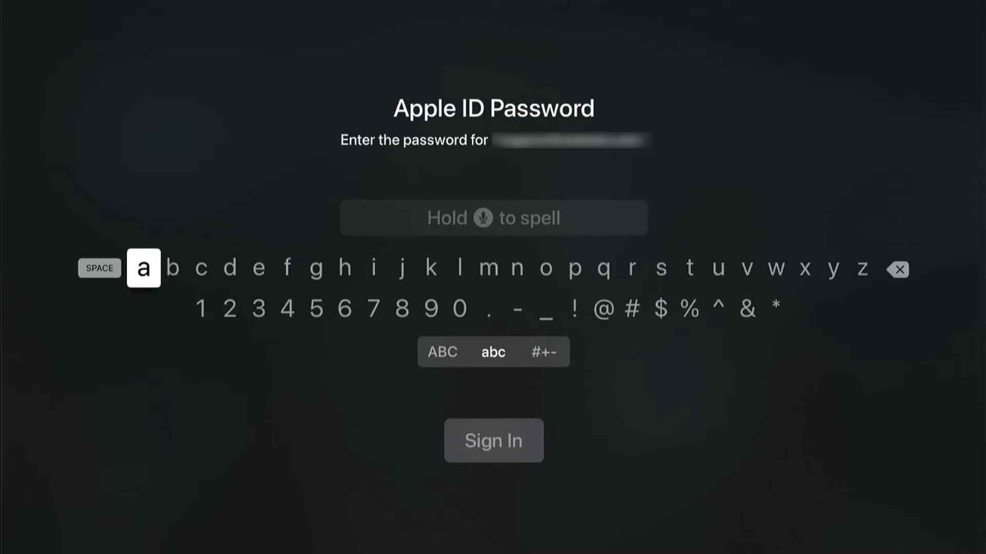
Enter the Apple ID password and sign in to the account
{"action": "key", "text": "Right"}
{"action": "key", "text": "Right"}
{"action": "key", "text": "Right"}
{"action": "key", "text": "Right"}
{"action": "key", "text": "Right"}
{"action": "key", "text": "Right"}
{"action": "key", "text": "Right"}
{"action": "key", "text": "Right"}
{"action": "key", "text": "Right"}
{"action": "key", "text": "Right"}
{"action": "key", "text": "Right"}
{"action": "key", "text": "Right"}
{"action": "key", "text": "Right"}
{"action": "key", "text": "Right"}
{"action": "key", "text": "Right"}
{"action": "key", "text": "Right"}
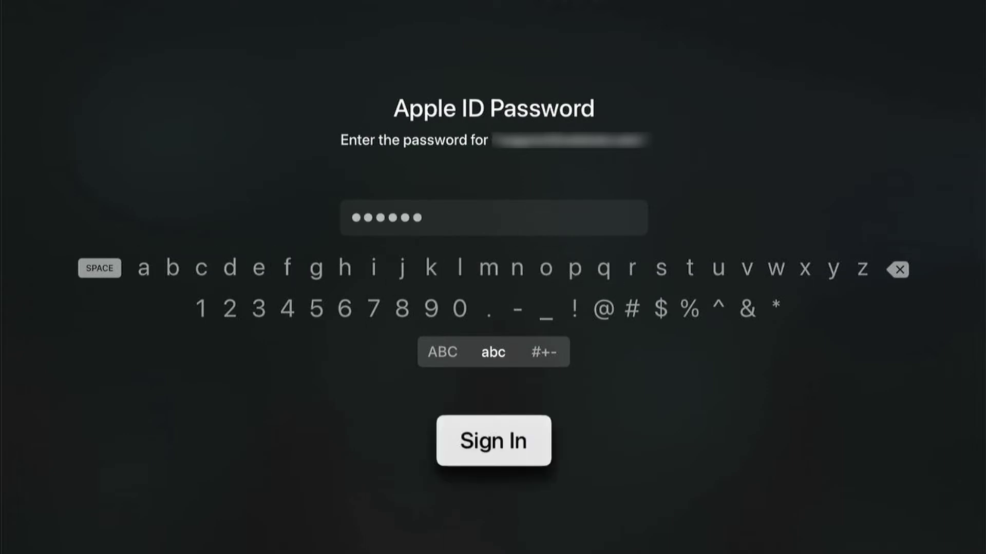
{"action": "key", "text": "Return"}
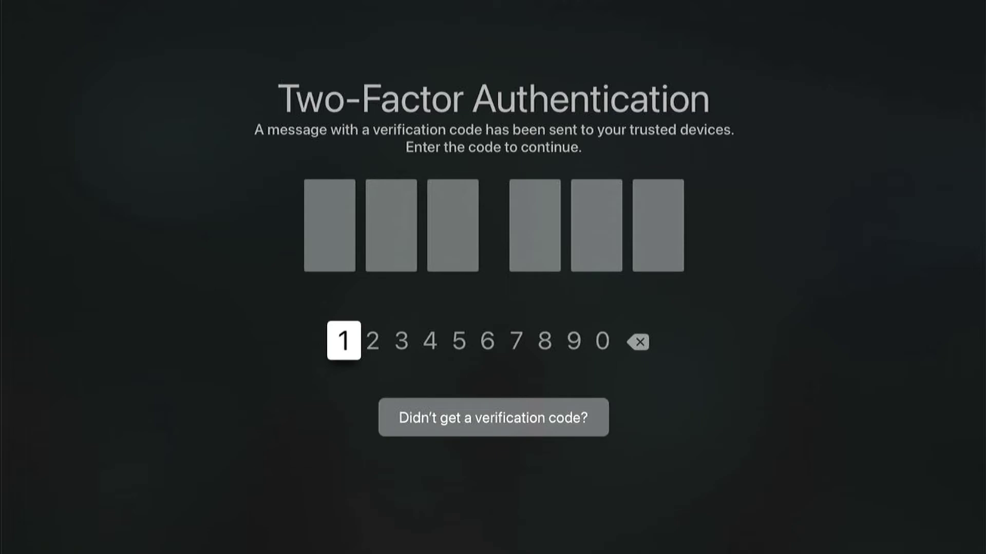
Enter the six-digit two-factor verification code sent to the trusted devices
{"action": "key", "text": "Return"}
{"action": "key", "text": "Return"}
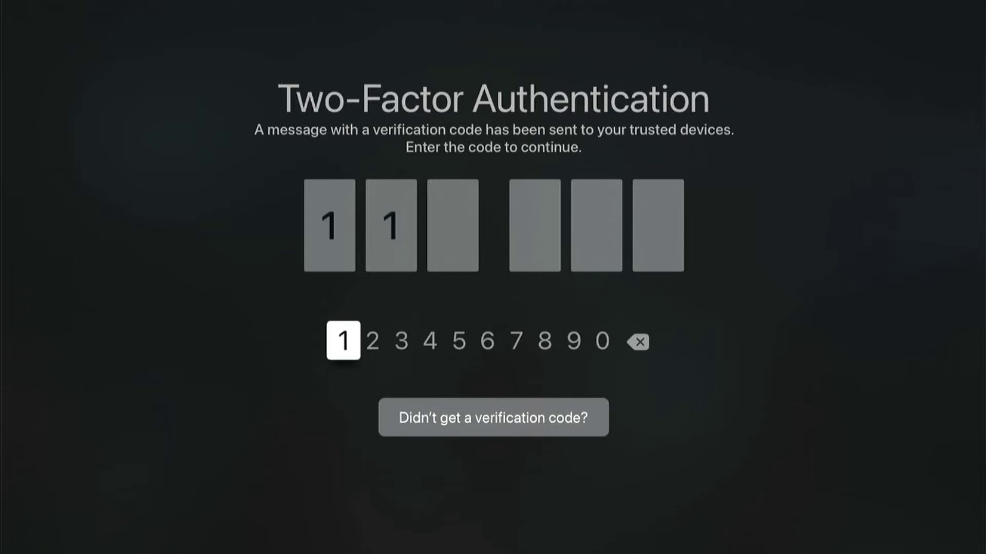
{"action": "key", "text": "Right"}
{"action": "key", "text": "Right"}
{"action": "key", "text": "Right"}
{"action": "key", "text": "Right"}
{"action": "key", "text": "Right"}
{"action": "key", "text": "Right"}
{"action": "key", "text": "Right"}
{"action": "key", "text": "Right"}
{"action": "key", "text": "Right"}
{"action": "key", "text": "Return"}
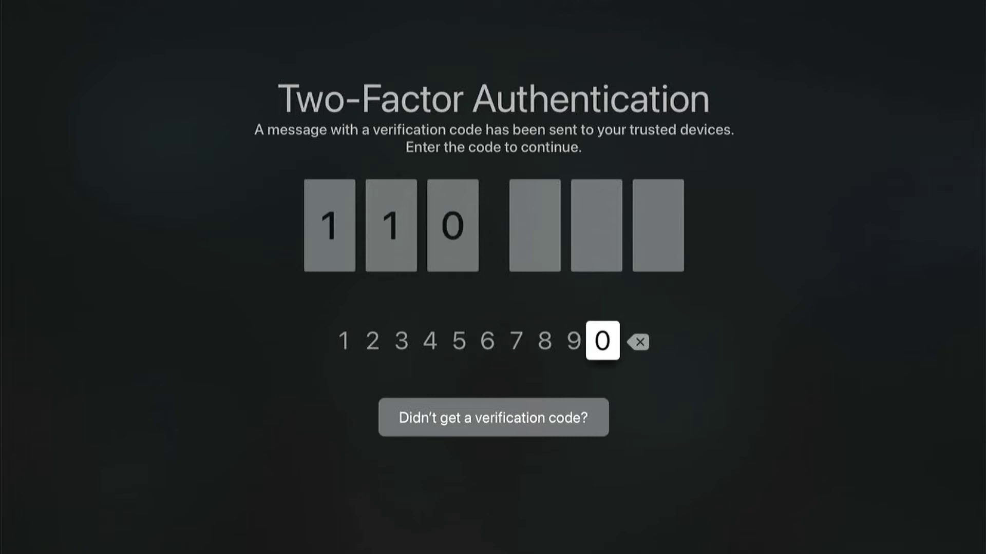
{"action": "key", "text": "Left"}
{"action": "key", "text": "Left"}
{"action": "key", "text": "Left"}
{"action": "key", "text": "Left"}
{"action": "key", "text": "Left"}
{"action": "key", "text": "Left"}
{"action": "key", "text": "Right"}
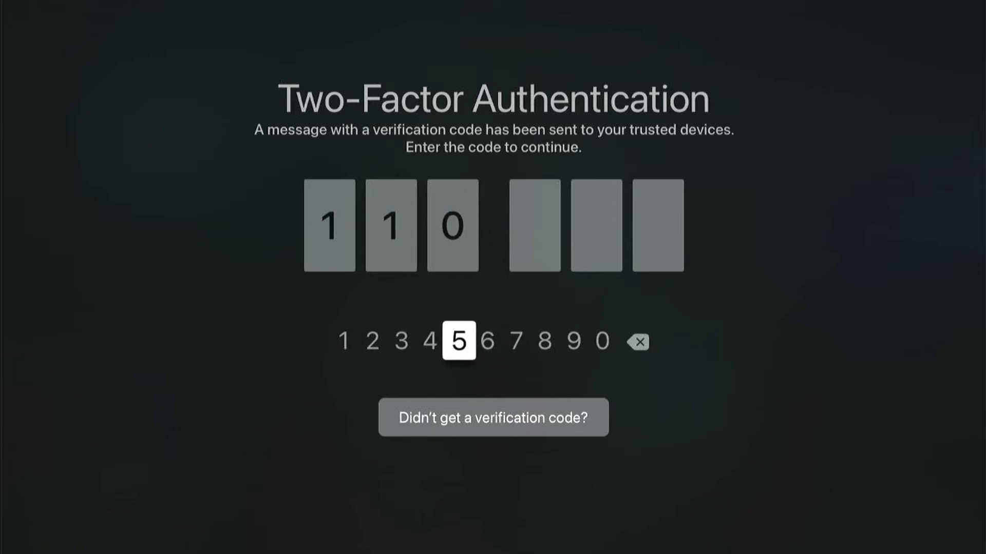
{"action": "key", "text": "Return"}
{"action": "key", "text": "Right"}
{"action": "key", "text": "Right"}
{"action": "key", "text": "Right"}
{"action": "key", "text": "Right"}
{"action": "key", "text": "Return"}
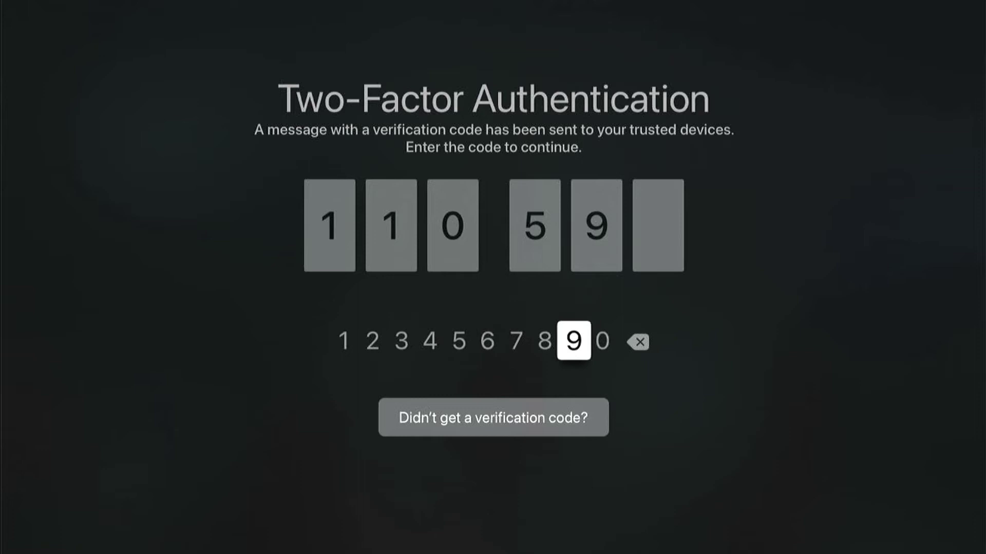
{"action": "key", "text": "Left"}
{"action": "key", "text": "Left"}
{"action": "key", "text": "Left"}
{"action": "key", "text": "Left"}
{"action": "key", "text": "Right"}
{"action": "key", "text": "Return"}
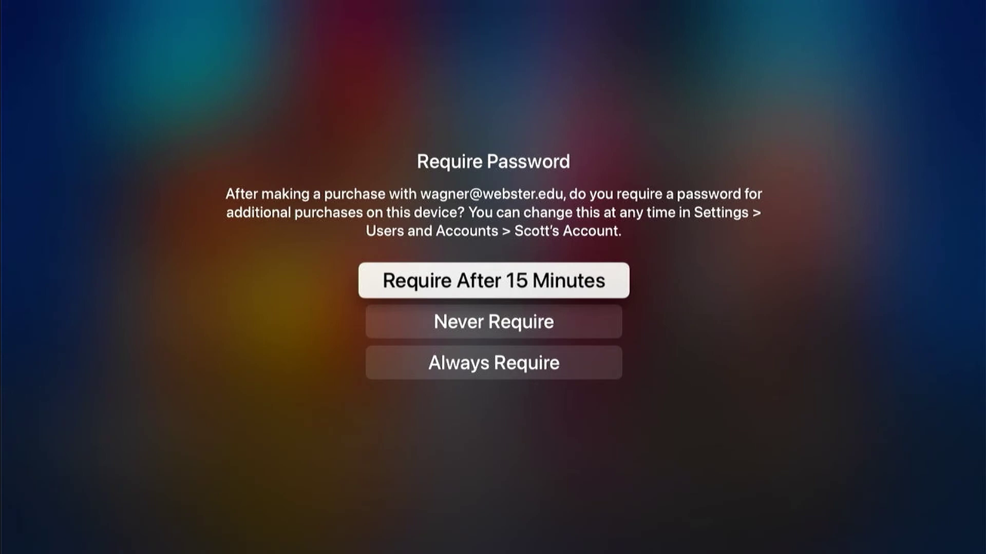
Go through the password options for additional purchases and choose Require After 15 Minutes
{"action": "left_click", "coordinate": [494, 321]}
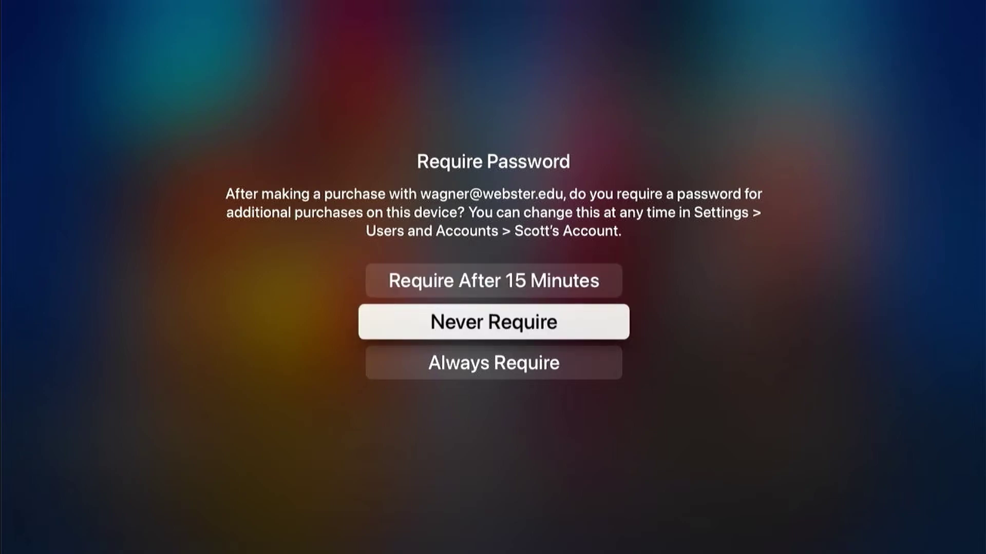
{"action": "left_click", "coordinate": [493, 362]}
{"action": "left_click", "coordinate": [493, 322]}
{"action": "left_click", "coordinate": [493, 281]}
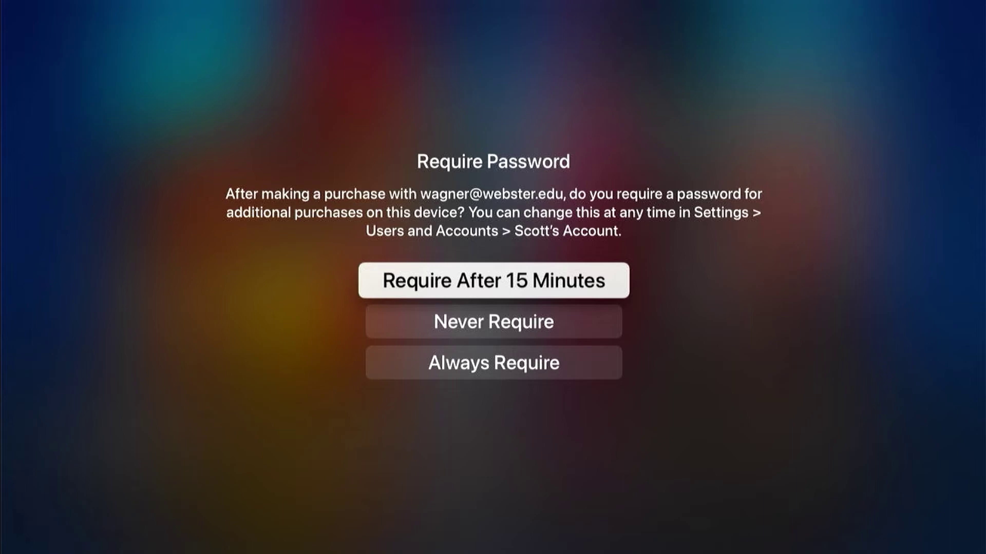
{"action": "key", "text": "Return"}
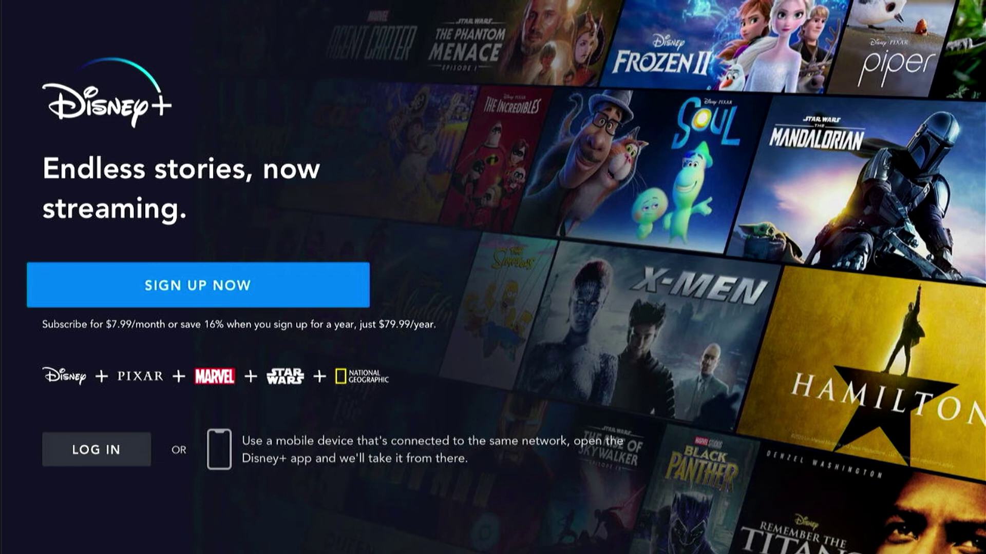
Choose to log in with an existing account on the Disney+ welcome screen
{"action": "key", "text": "Down"}
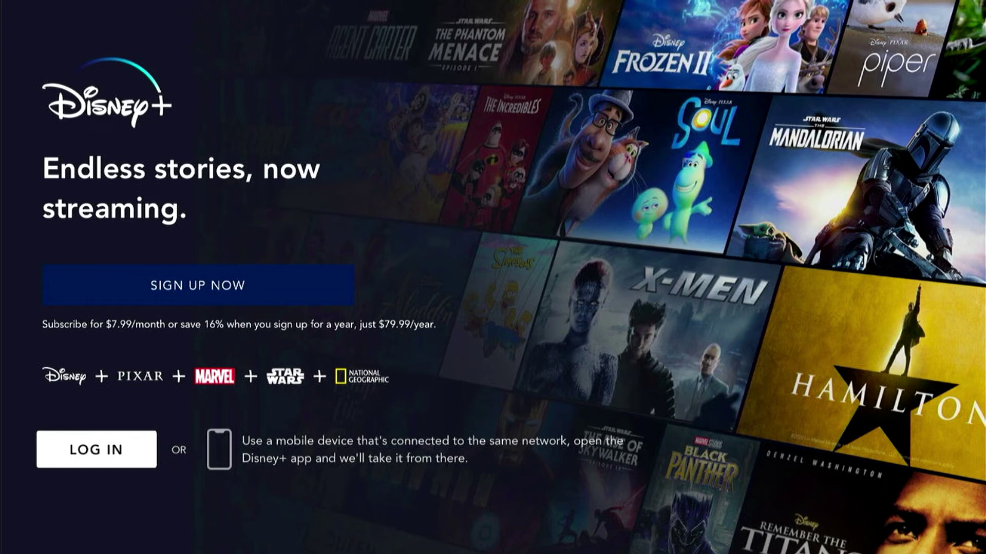
{"action": "key", "text": "Return"}
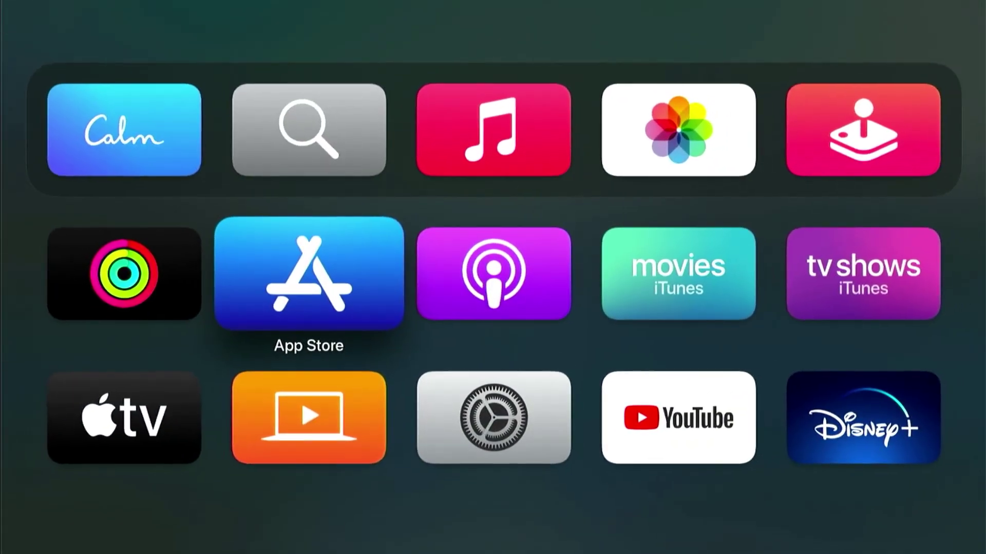
Locate the installed Disney+ app on the home screen
{"action": "key", "text": "Down"}
{"action": "key", "text": "Right"}
{"action": "key", "text": "Right"}
{"action": "key", "text": "Right"}
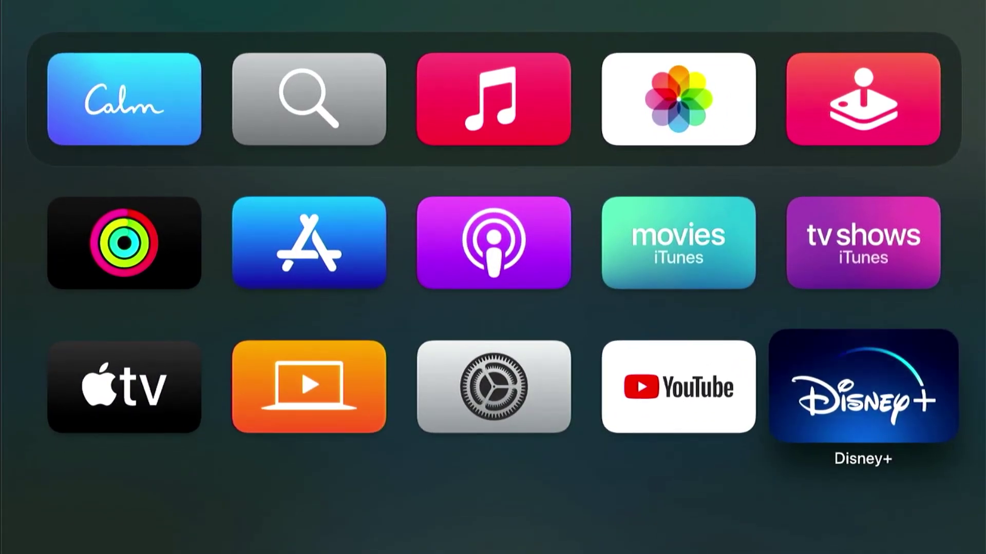
Reopen the App Store from the home screen and go back from the Disney+ page to Discover
{"action": "key", "text": "Up"}
{"action": "key", "text": "Left"}
{"action": "key", "text": "Left"}
{"action": "key", "text": "Left"}
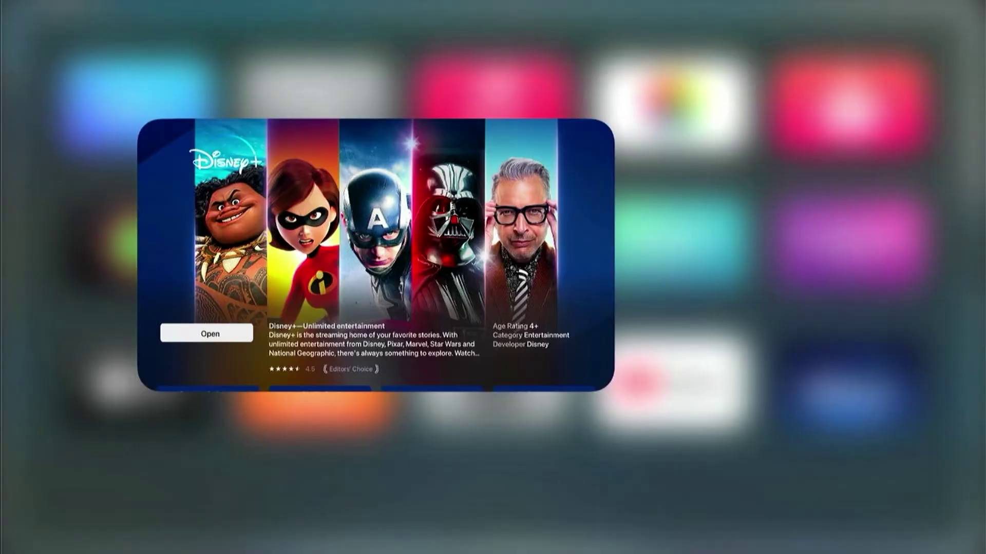
{"action": "key", "text": "Escape"}
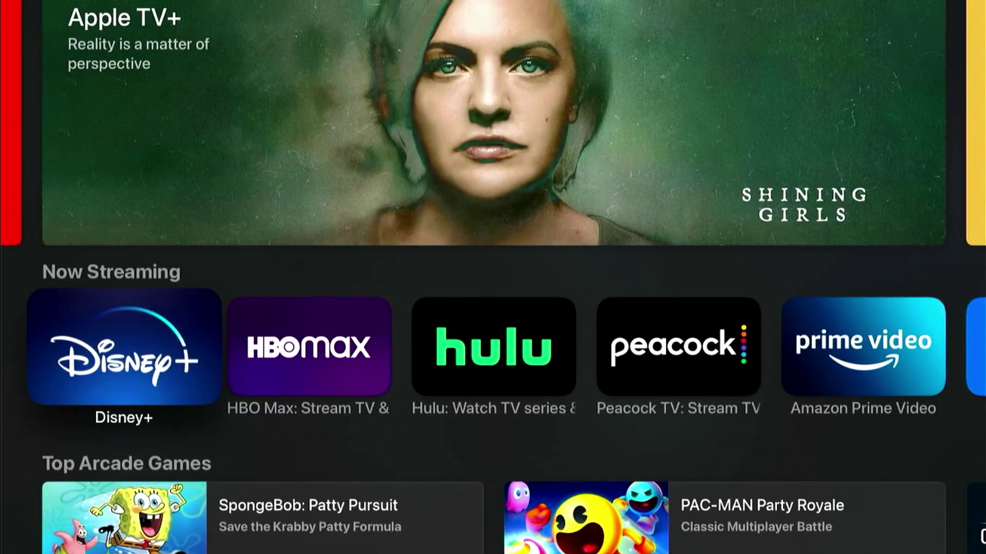
Open the Hulu page from the Now Streaming apps and download the app
{"action": "key", "text": "Right"}
{"action": "key", "text": "Right"}
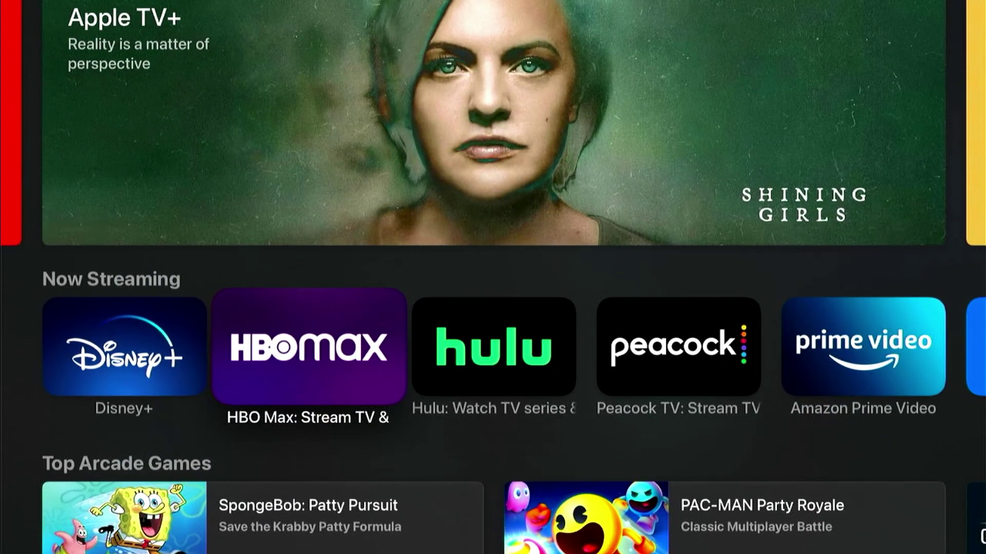
{"action": "key", "text": "Return"}
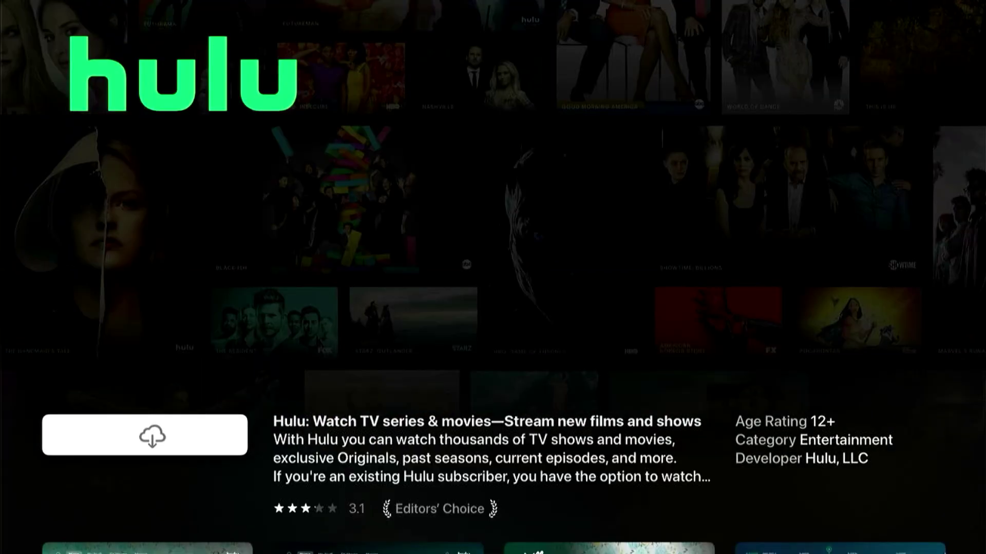
{"action": "key", "text": "Return"}
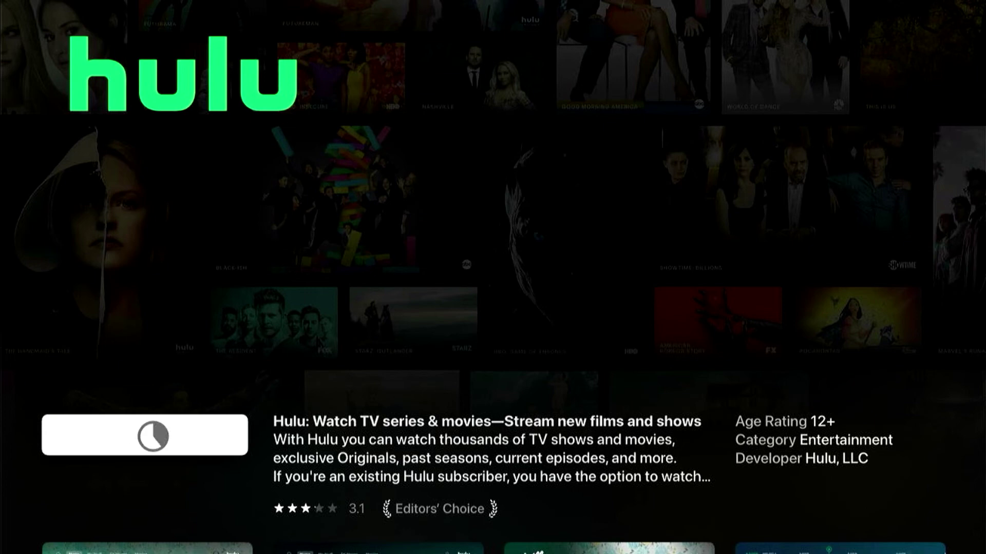
Go back to the Now Streaming apps, open the Amazon Prime Video page and download the app
{"action": "key", "text": "Escape"}
{"action": "key", "text": "Right"}
{"action": "key", "text": "Right"}
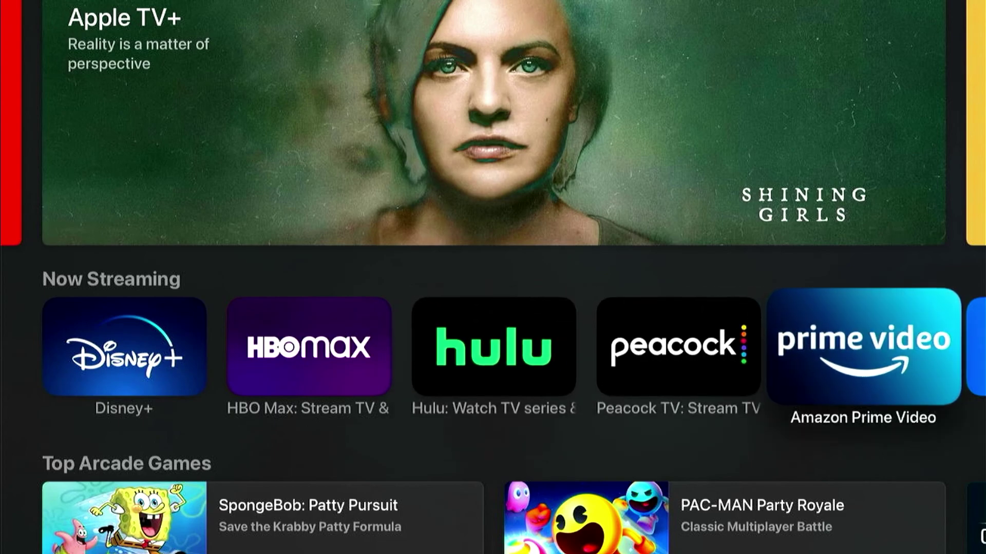
{"action": "key", "text": "Return"}
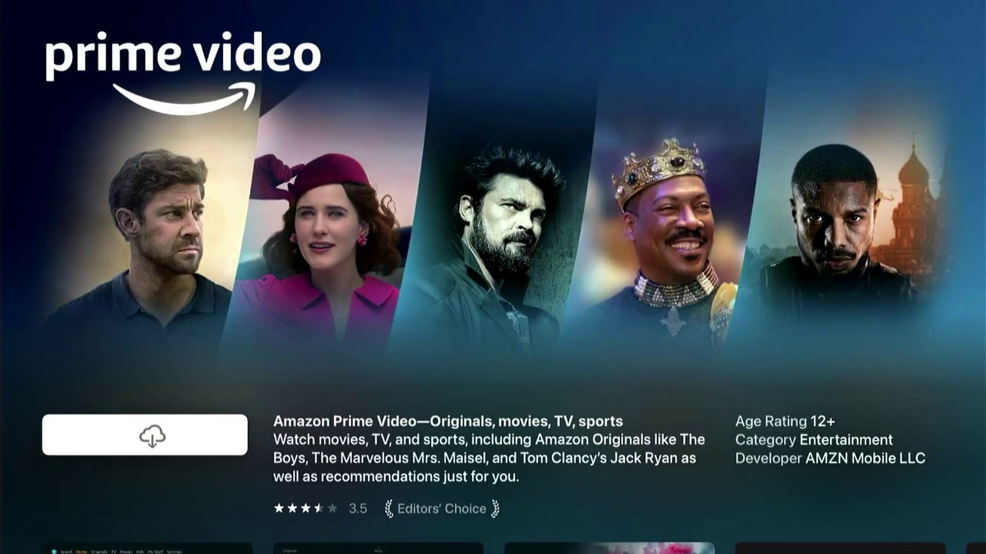
{"action": "key", "text": "Return"}
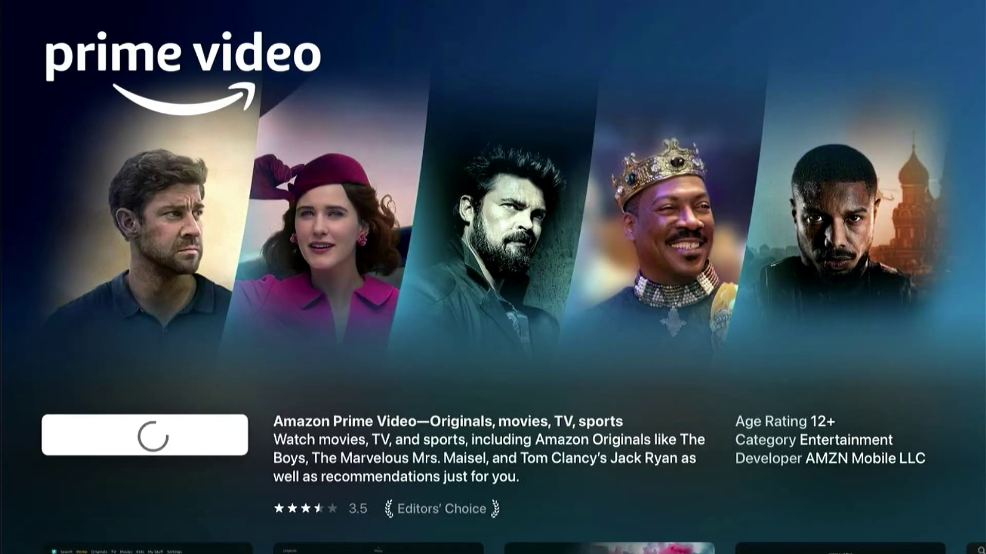
Leave the App Store and find the Prime Video app on the home screen
{"action": "key", "text": "Escape"}
{"action": "key", "text": "Escape"}
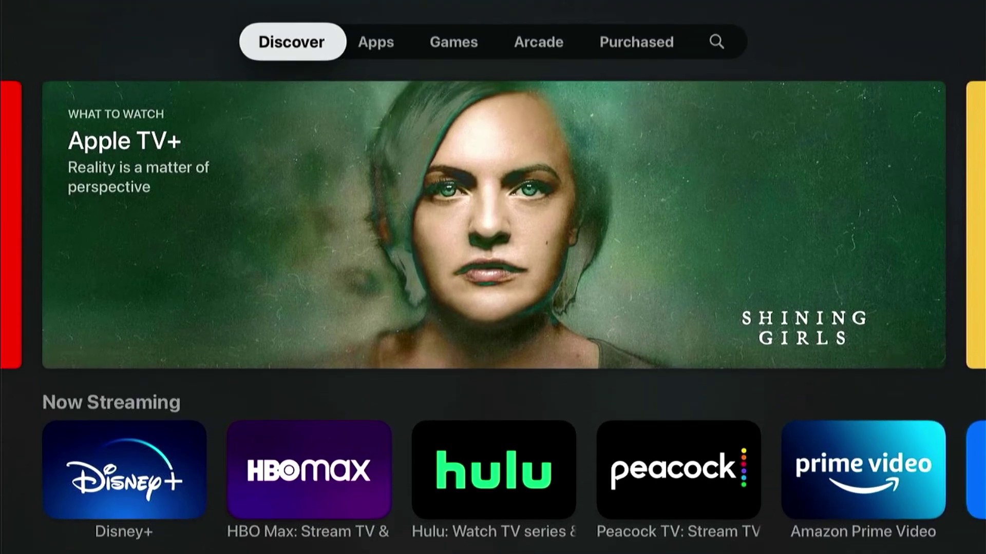
{"action": "key", "text": "Escape"}
{"action": "key", "text": "Down"}
{"action": "key", "text": "Down"}
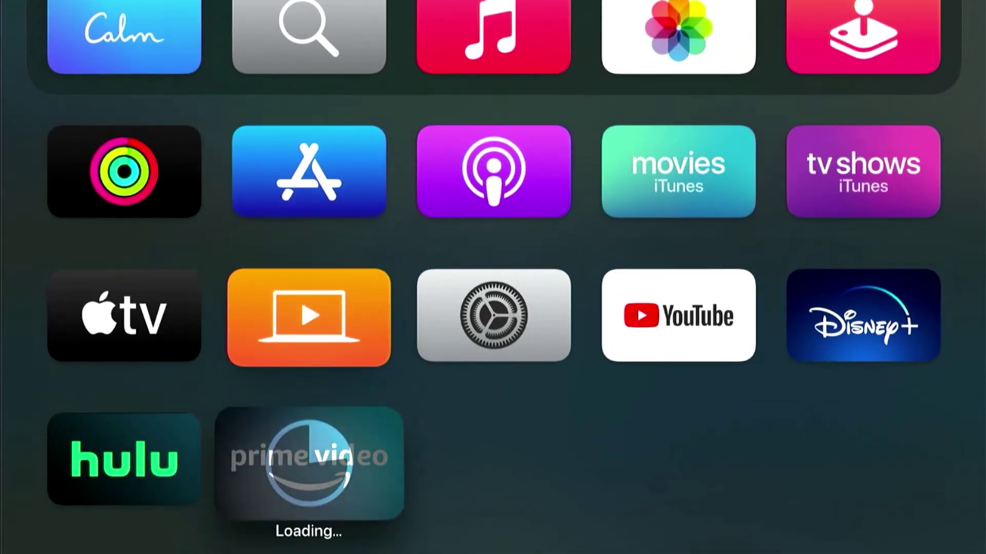
Look over the added streaming apps on the home screen, including YouTube, Disney+, Hulu and Prime Video
{"action": "key", "text": "Left"}
{"action": "key", "text": "Right"}
{"action": "key", "text": "Up"}
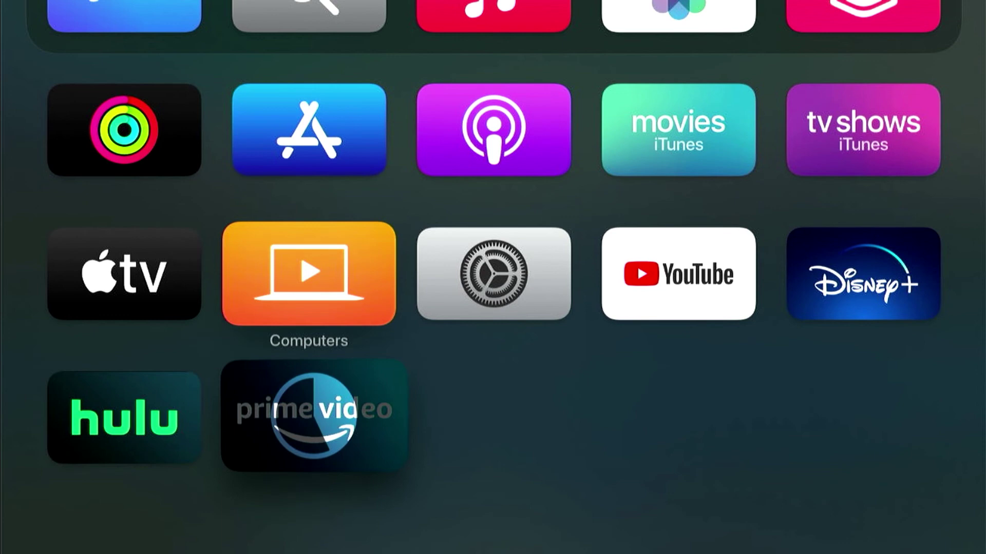
{"action": "key", "text": "Right"}
{"action": "key", "text": "Right"}
{"action": "key", "text": "Right"}
{"action": "key", "text": "Left"}
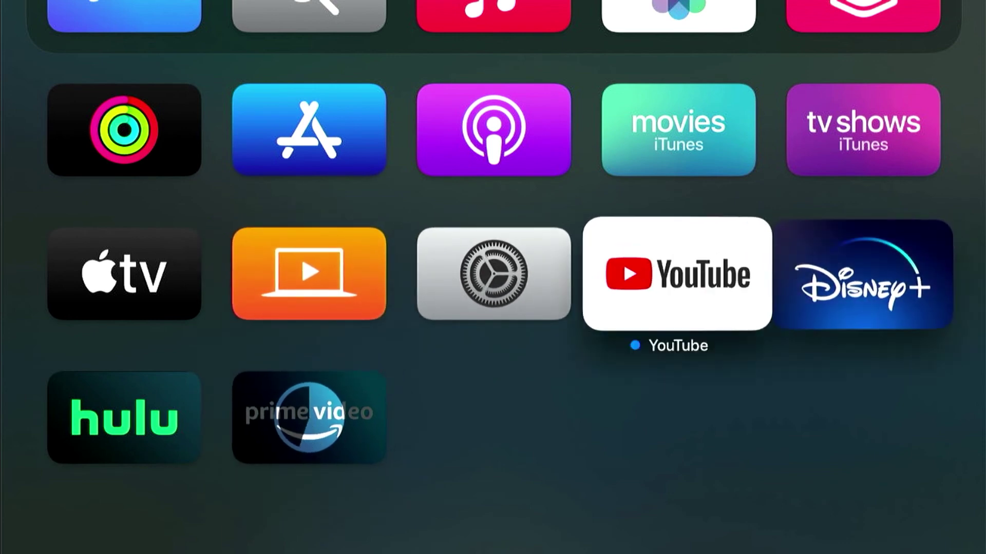
{"action": "key", "text": "Left"}
{"action": "key", "text": "Left"}
{"action": "key", "text": "Left"}
{"action": "key", "text": "Down"}
{"action": "key", "text": "Right"}
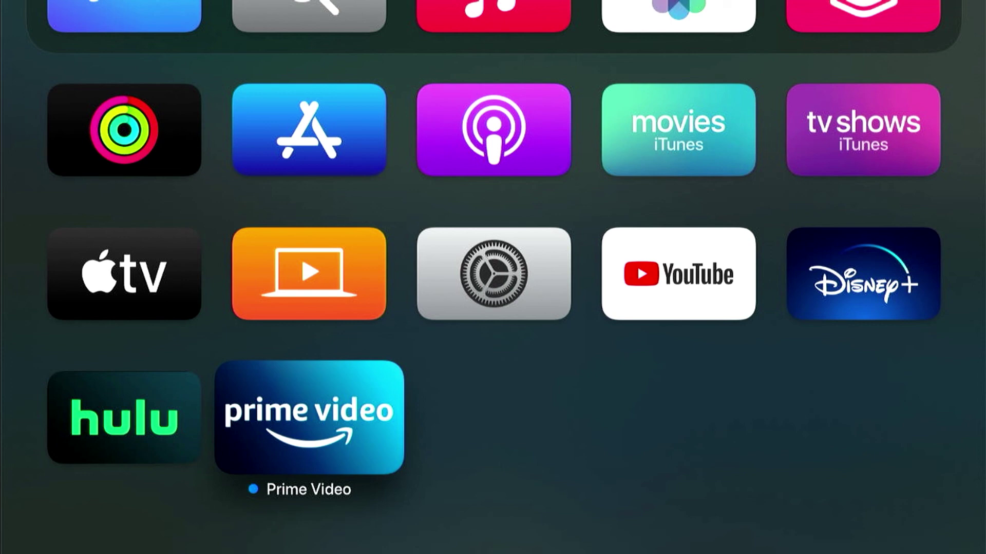
Bring up the delete and new folder options for the Disney+ app on the home screen, and cancel without choosing either
{"action": "key", "text": "Left"}
{"action": "key", "text": "Right"}
{"action": "key", "text": "Up"}
{"action": "key", "text": "Right"}
{"action": "key", "text": "Right"}
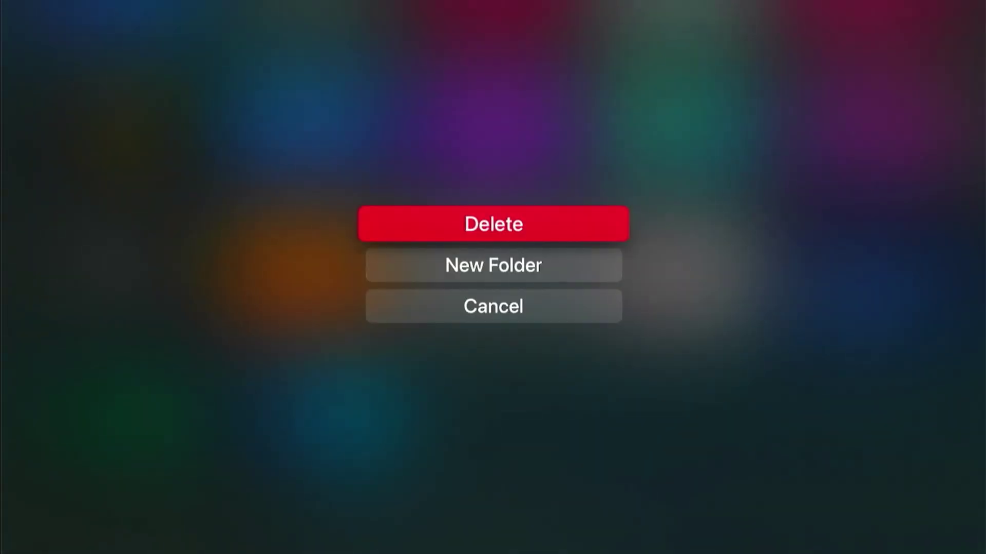
{"action": "key", "text": "Down"}
{"action": "key", "text": "Down"}
{"action": "key", "text": "Return"}
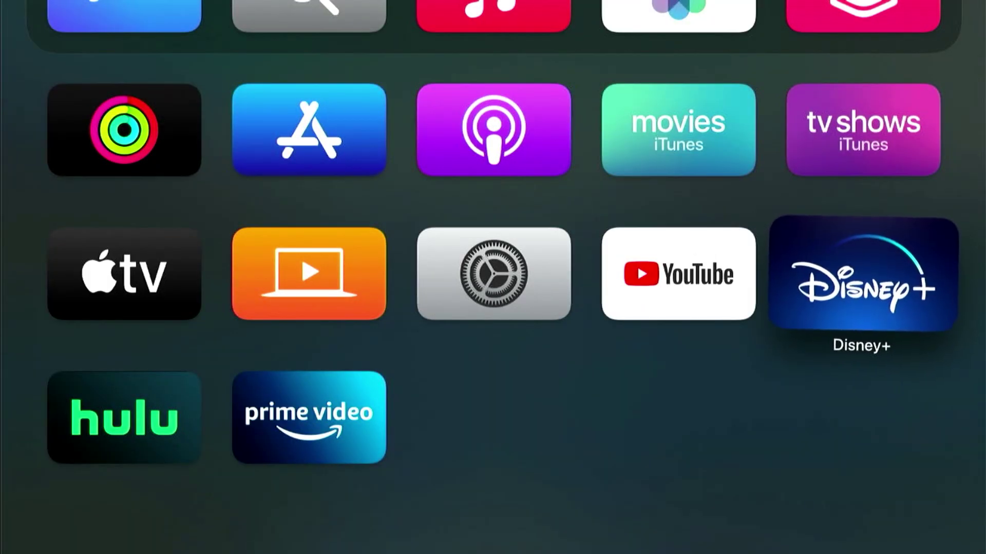
Move the Disney+ app to the last place on the home screen, right after Prime Video
{"action": "key", "text": "Down"}
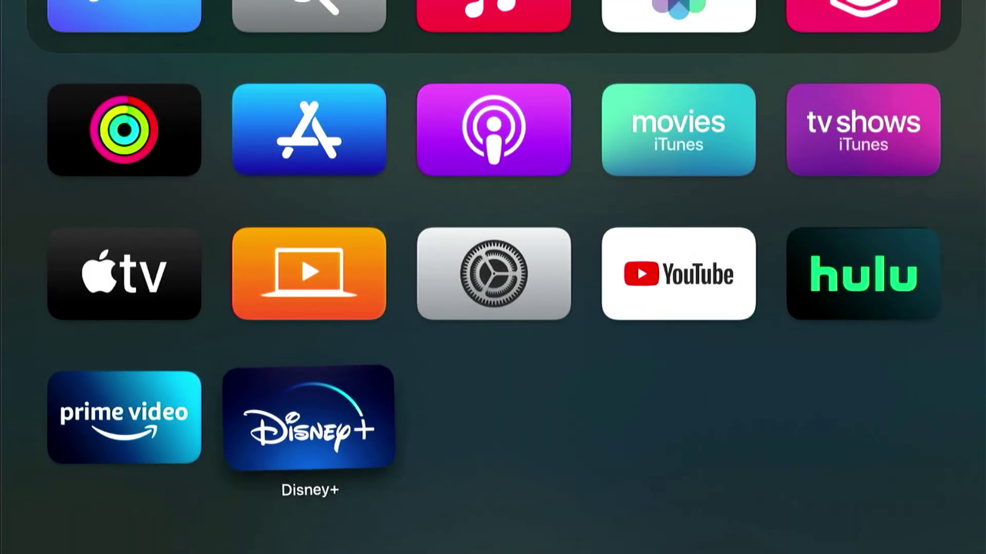